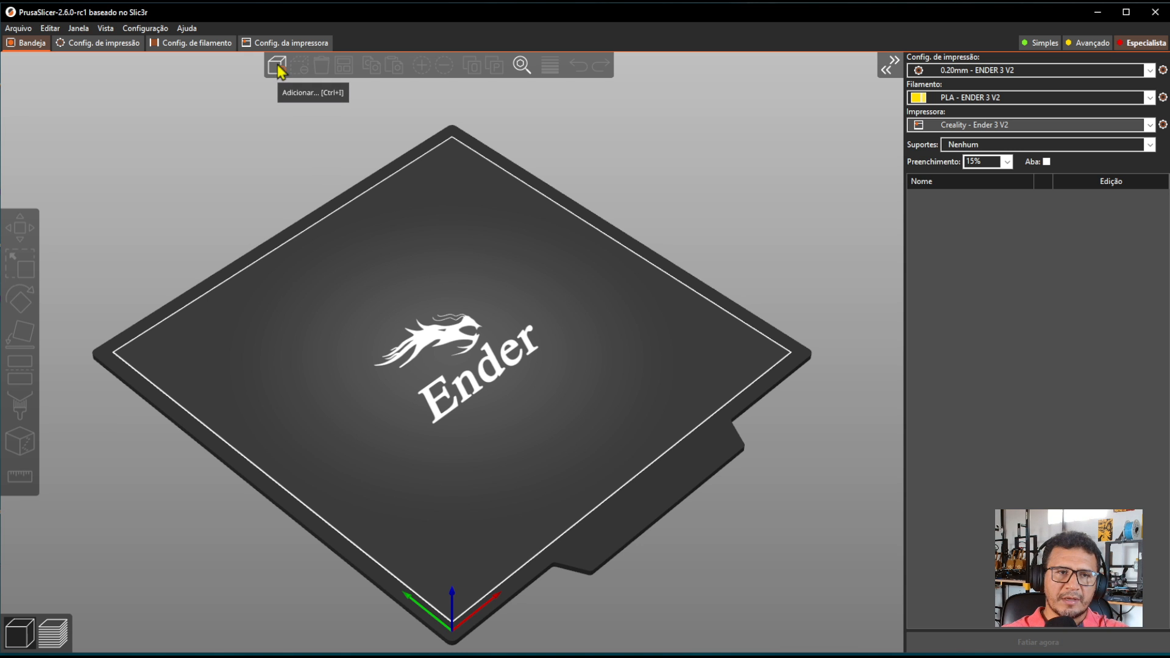
Import the model RETRACAO 20mm.stl from the CALIBRAÇÃO folder onto the print bed.
click(277, 70)
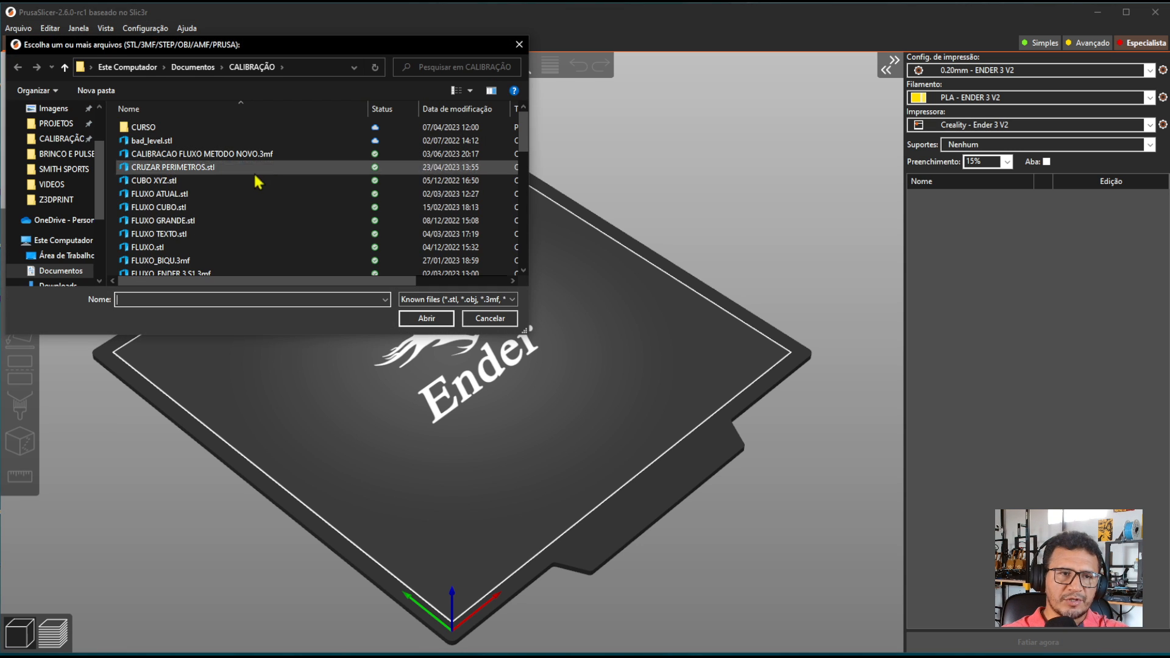
click(196, 219)
key(r)
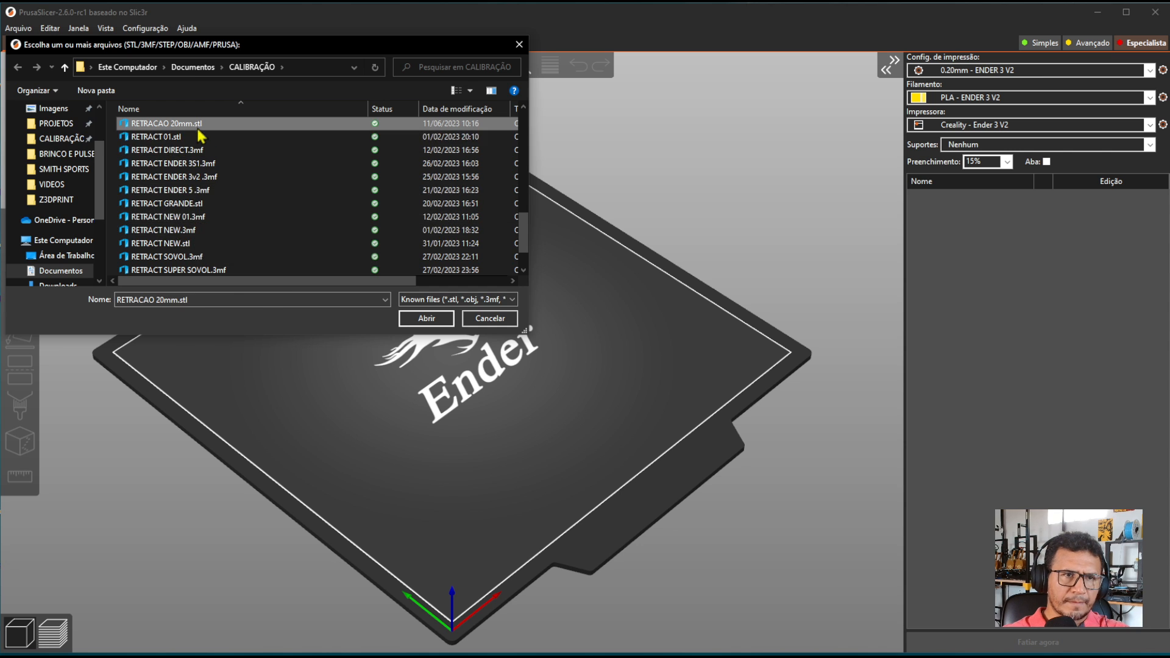
double_click(197, 125)
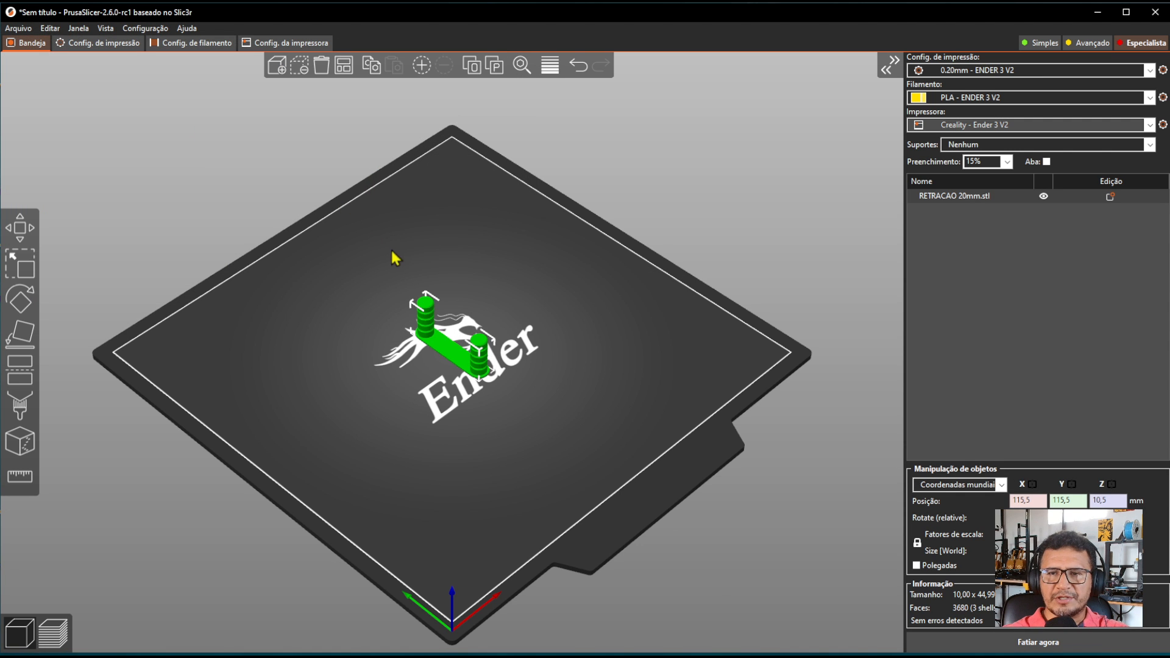
Rotate the retraction test model about a quarter turn around its vertical axis and deselect it.
scroll(438, 299, up, 5)
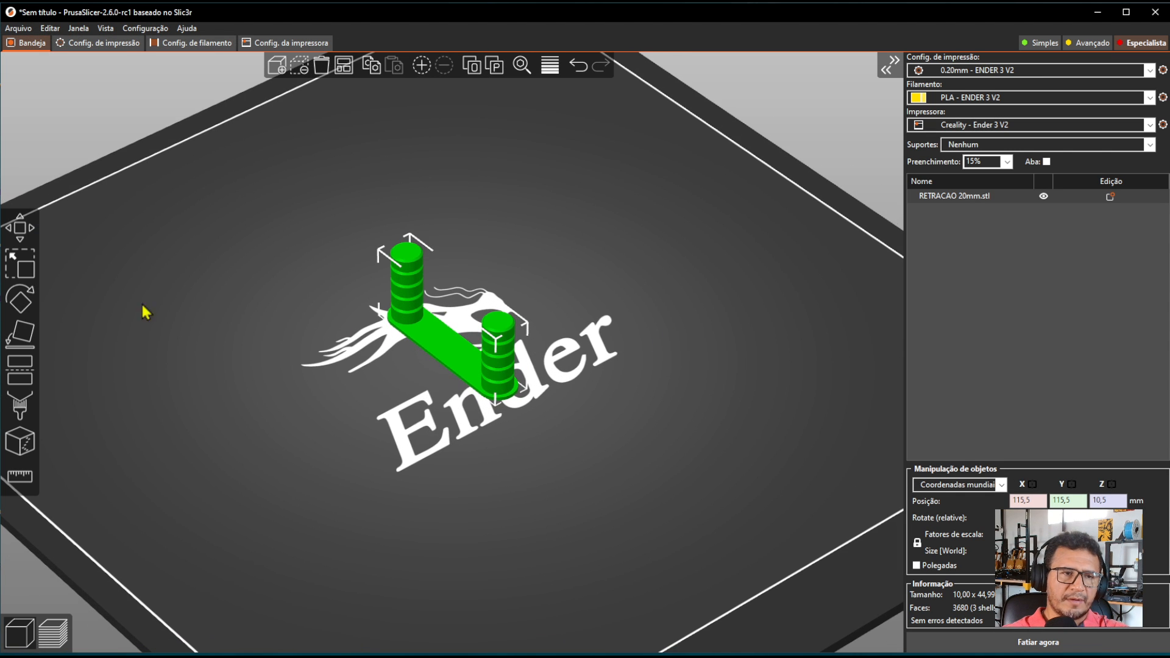
click(20, 300)
drag(561, 263, 511, 358)
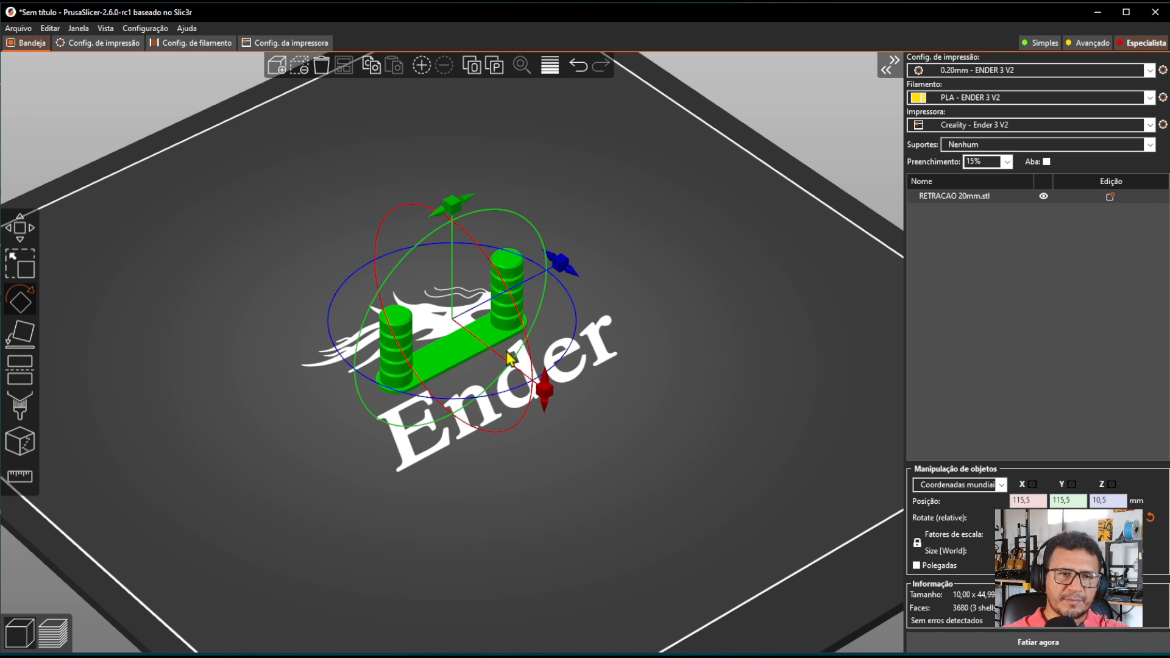
click(19, 227)
click(636, 219)
right_drag(639, 190, 659, 252)
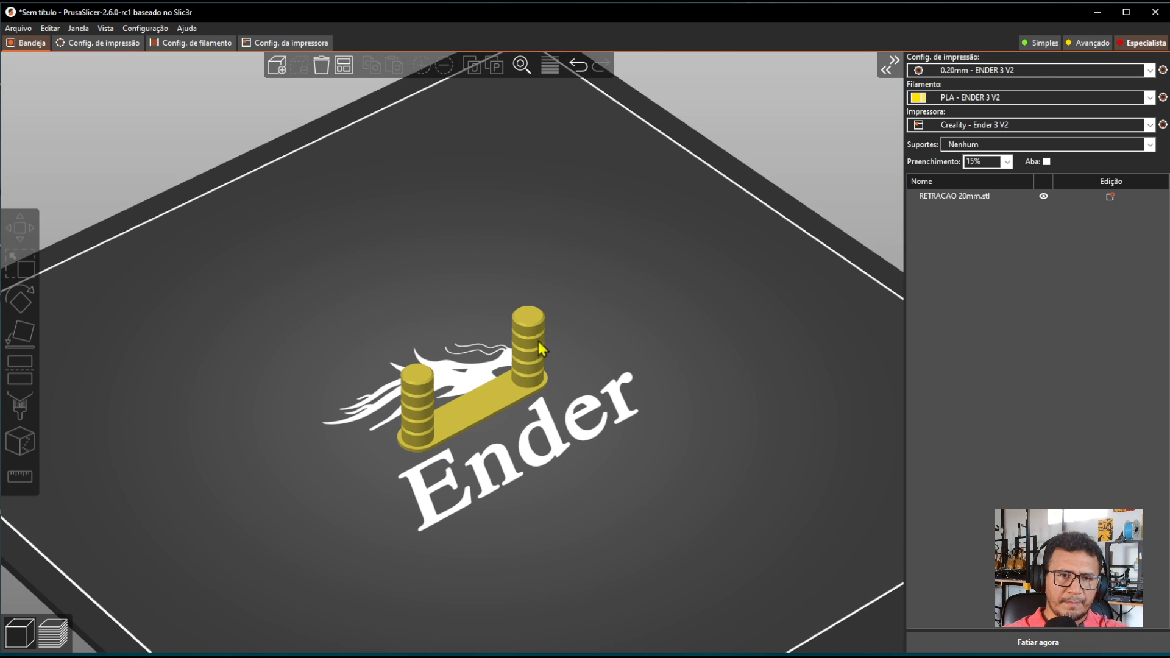
scroll(486, 373, up, 4)
drag(683, 439, 667, 358)
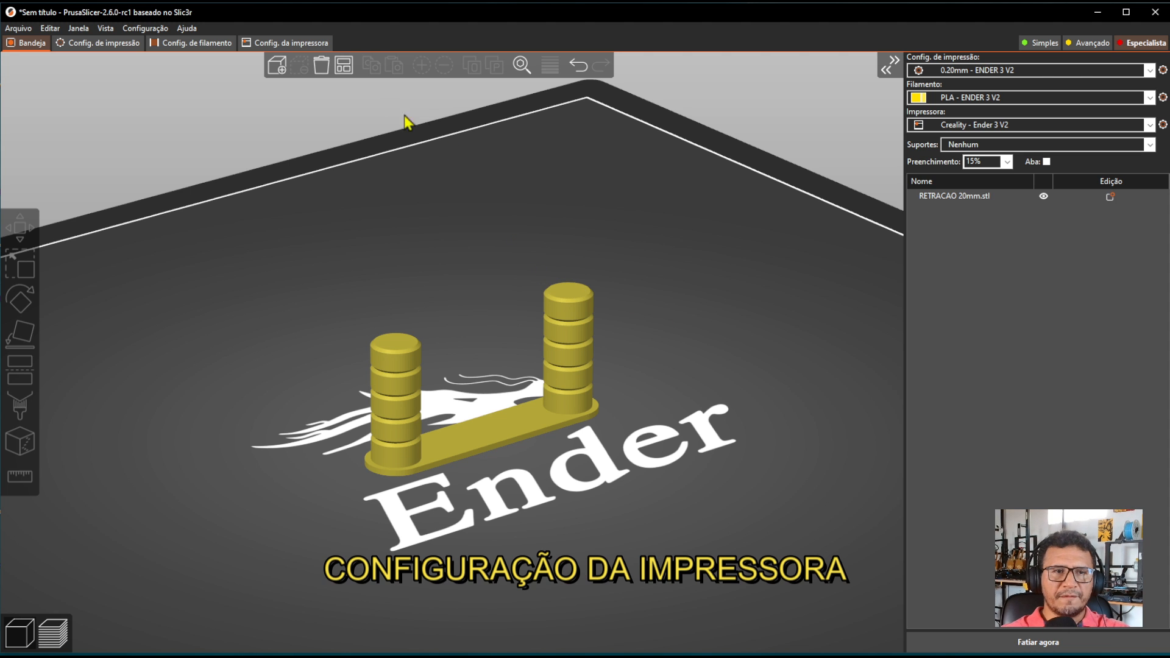
Set the printer's extruder count to 5 and enable the single extruder multi material option.
click(287, 45)
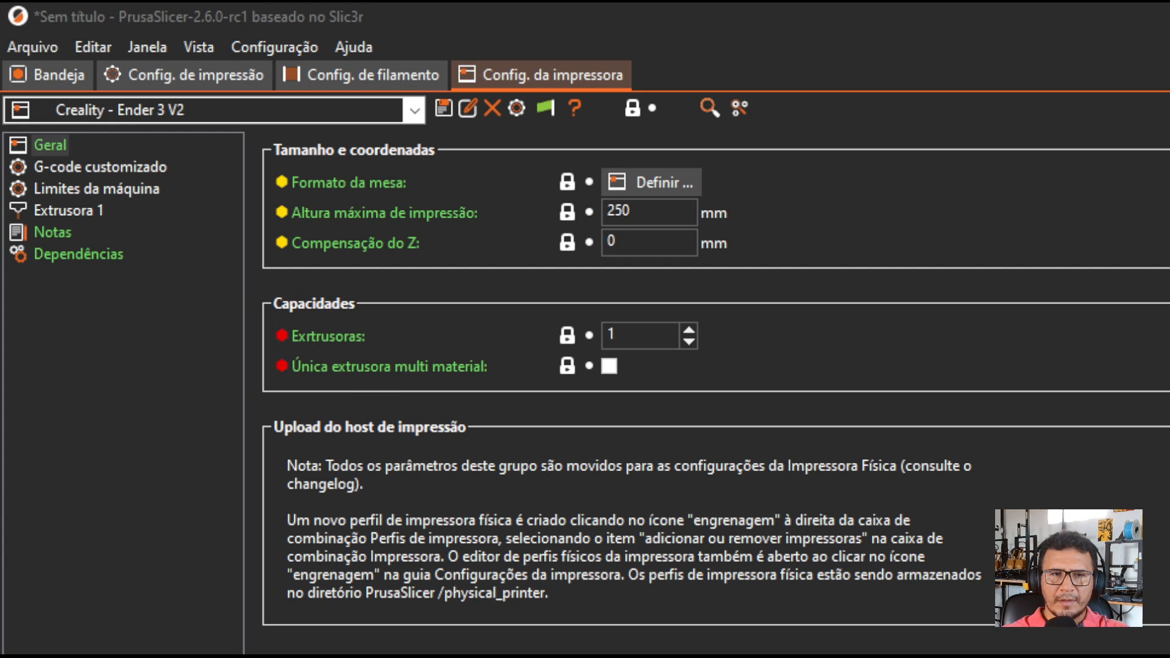
click(689, 328)
click(689, 328)
click(688, 328)
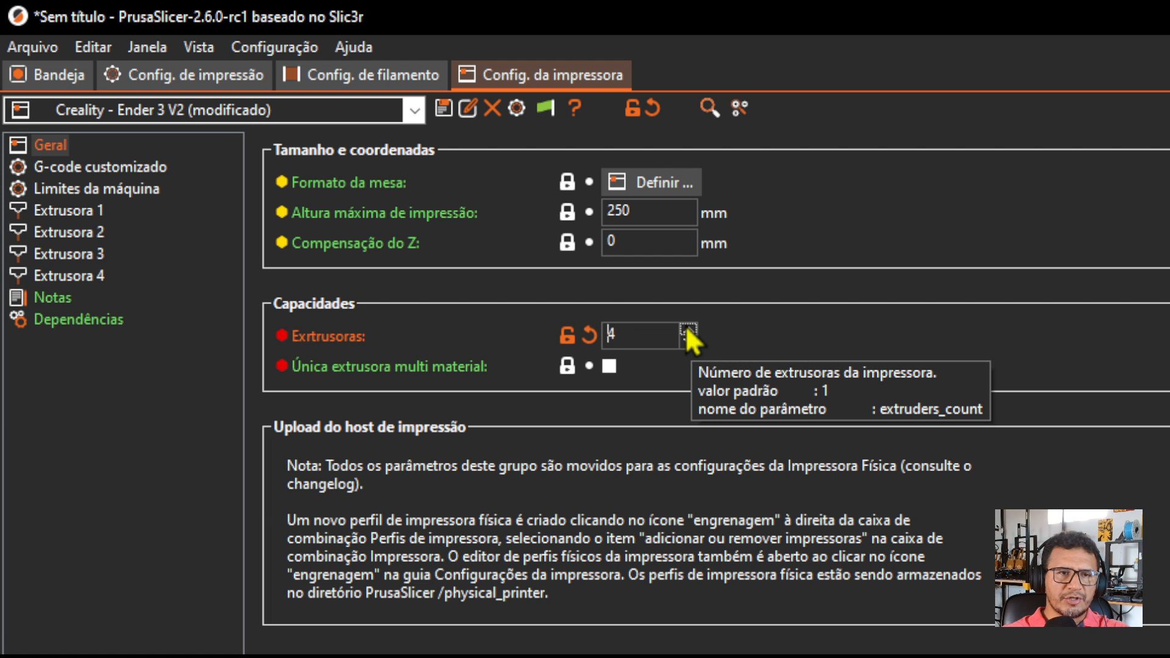
click(688, 328)
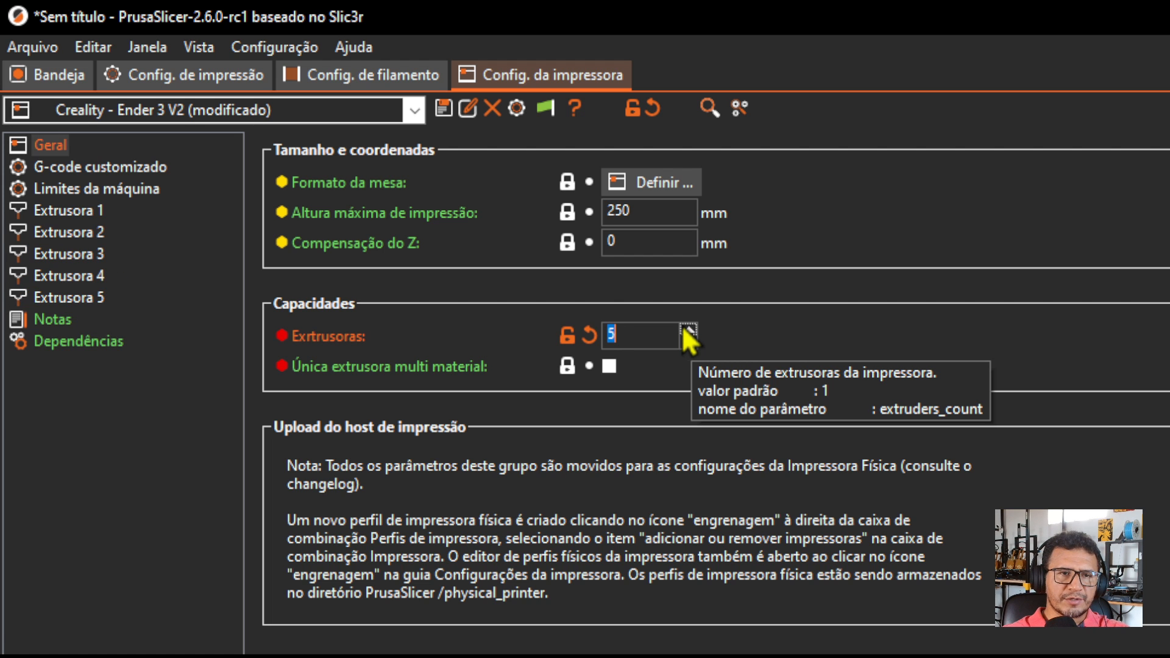
click(609, 366)
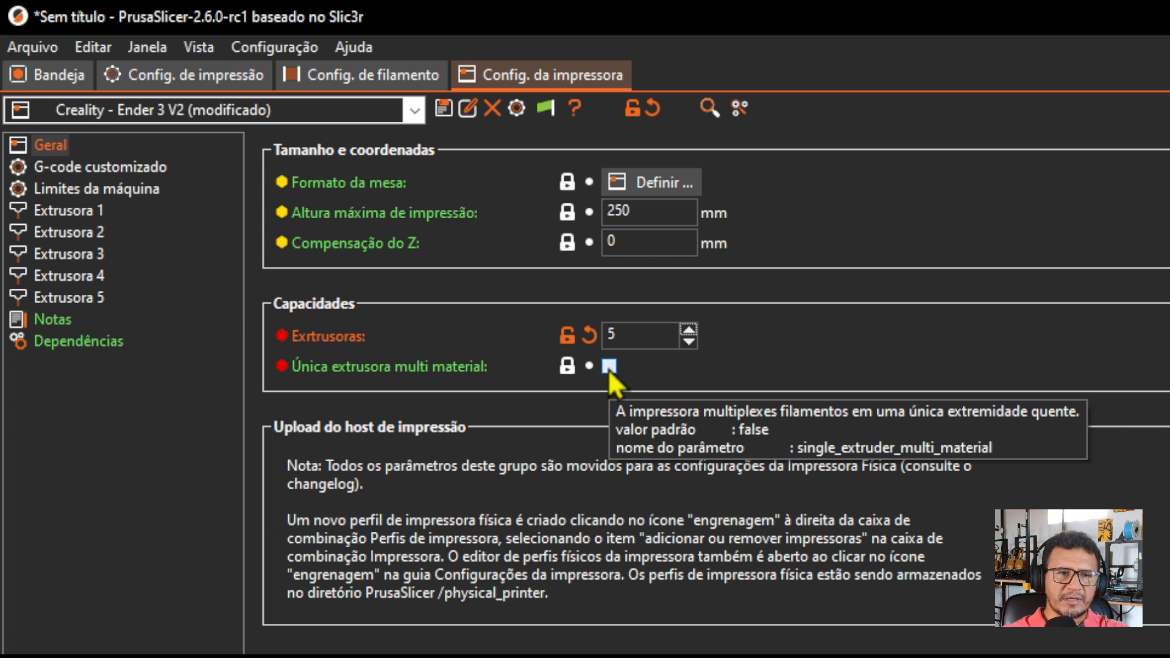
Set the display colour of extruder 1 to red.
click(68, 214)
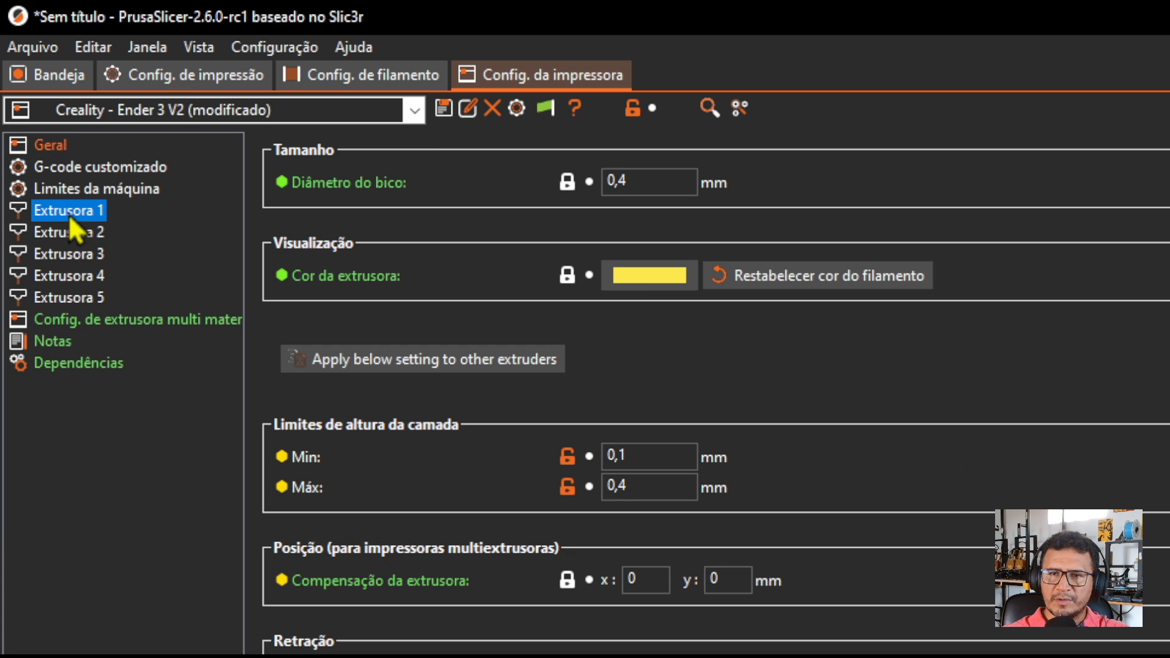
click(645, 275)
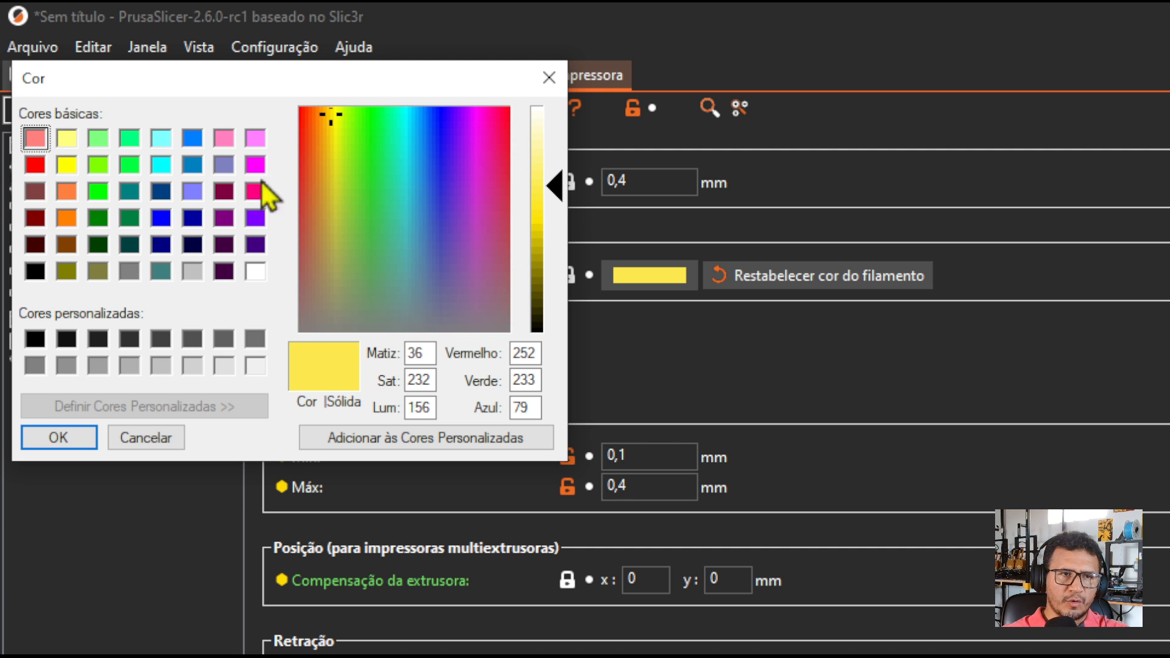
click(35, 165)
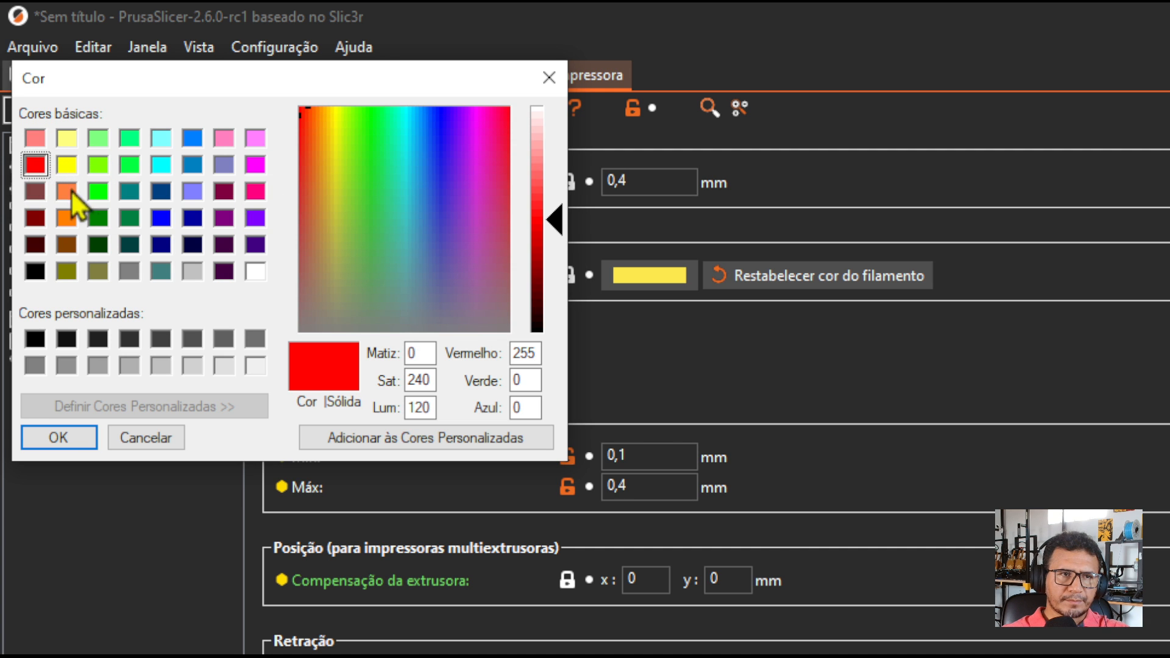
click(66, 445)
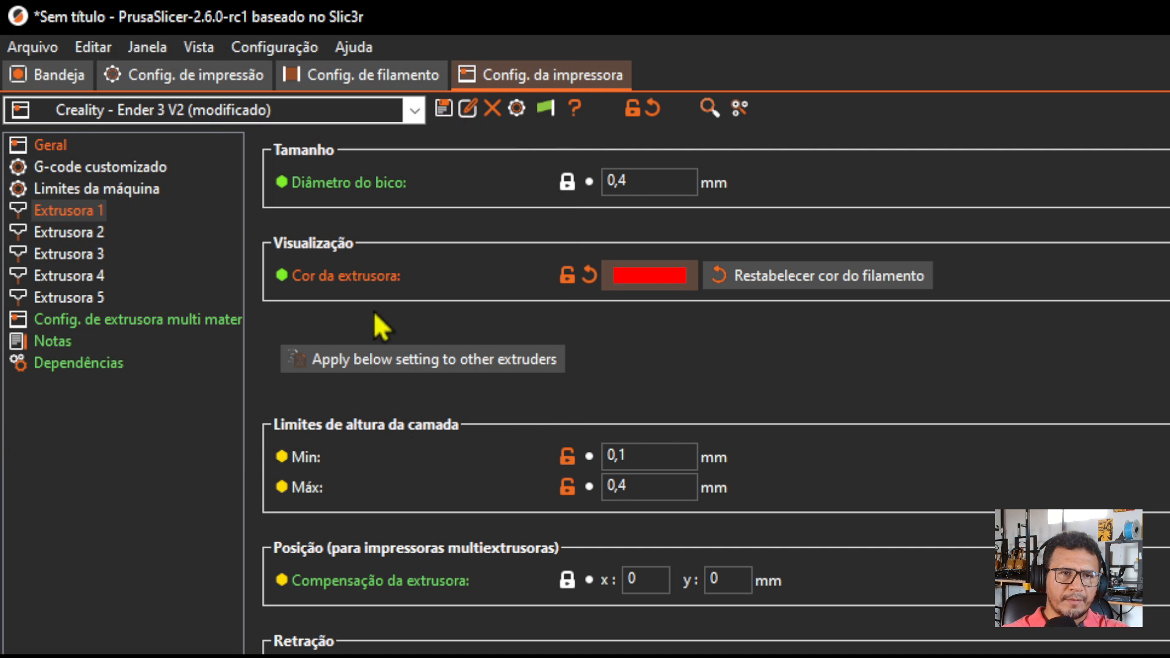
Set the display colour of extruder 2 to dark green.
click(78, 234)
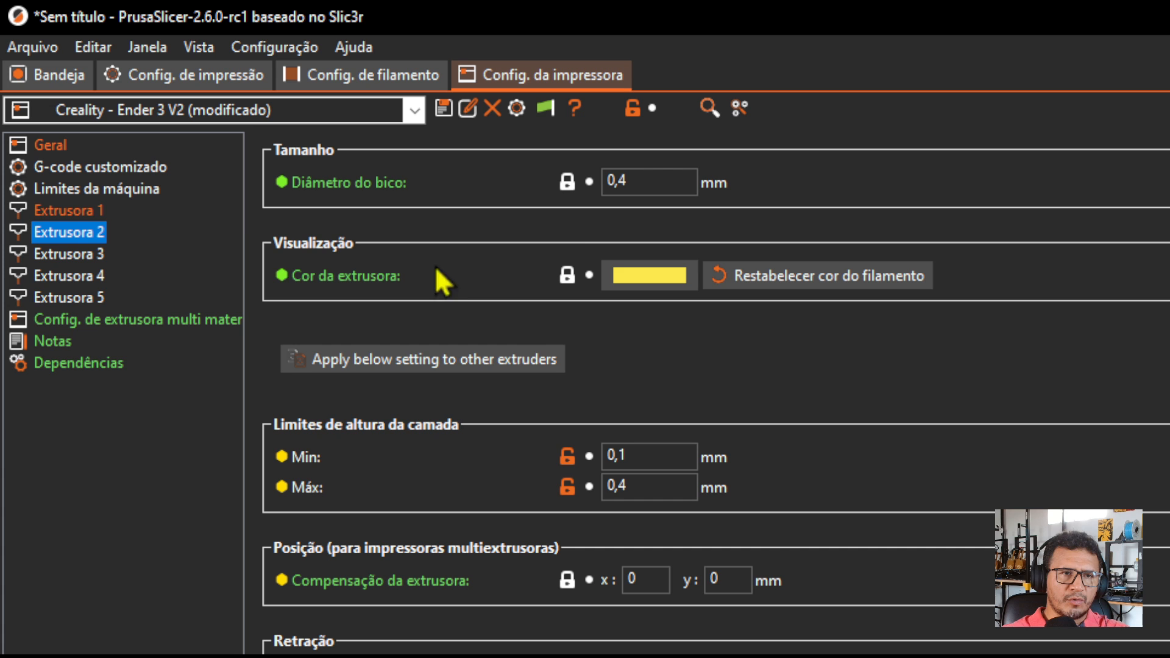
click(622, 276)
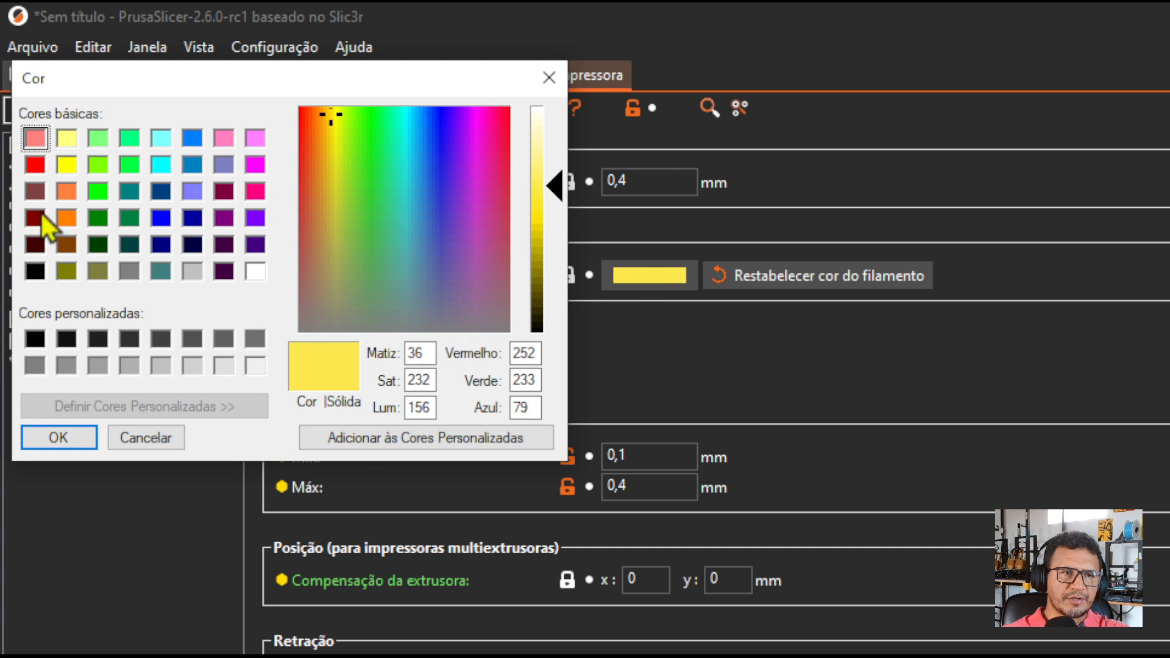
click(99, 218)
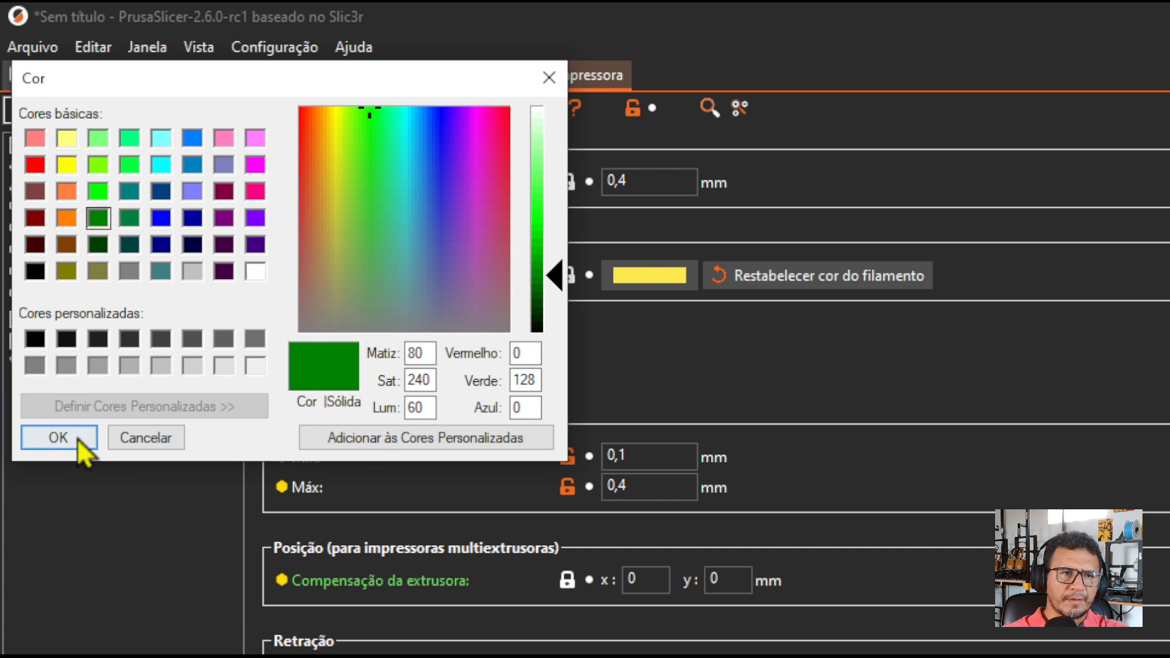
click(77, 438)
Set the display colour of extruder 3 to blue.
click(78, 255)
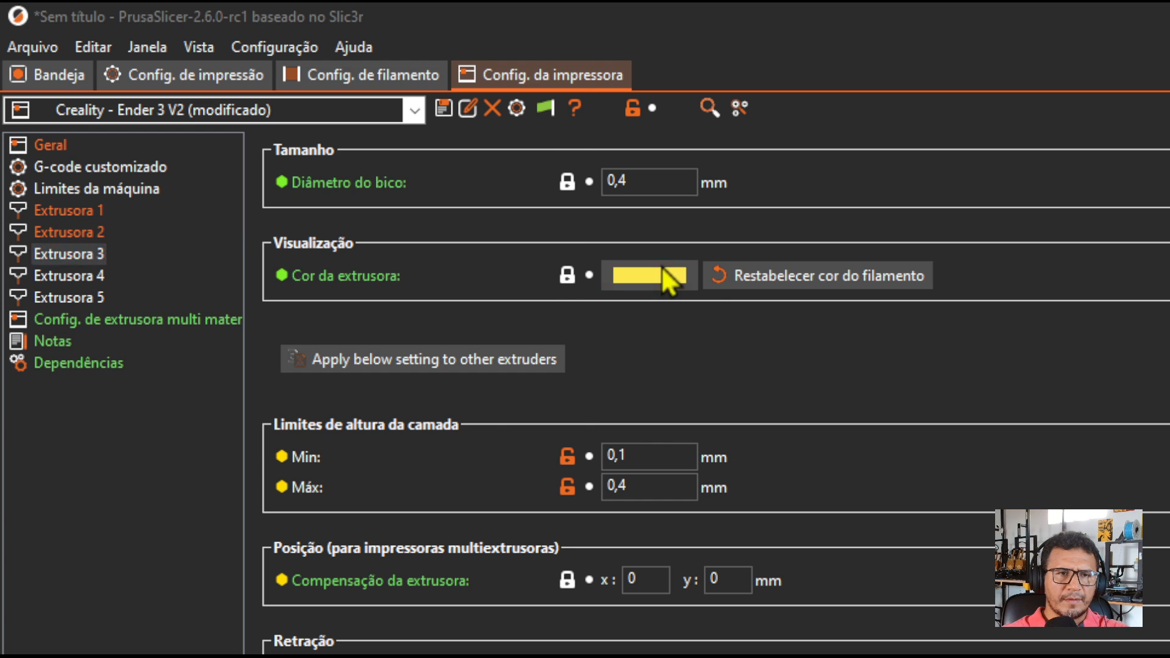
click(676, 275)
click(193, 138)
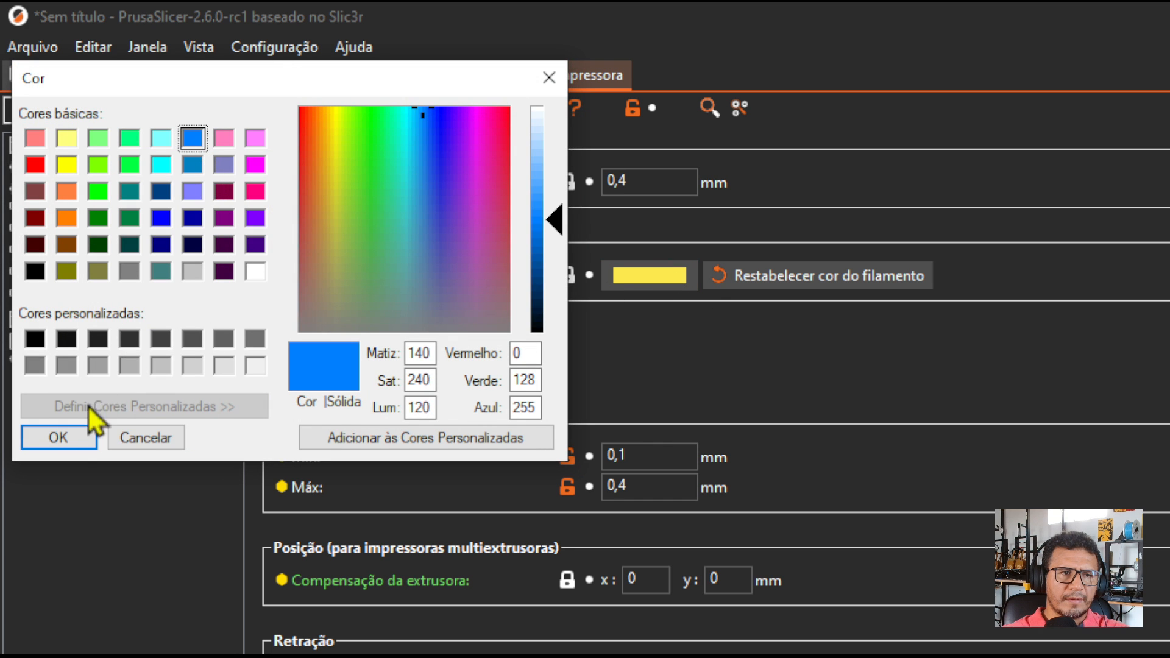
click(73, 437)
Set the display colour of extruder 4 to purple and review the settings of the other extruders.
click(78, 276)
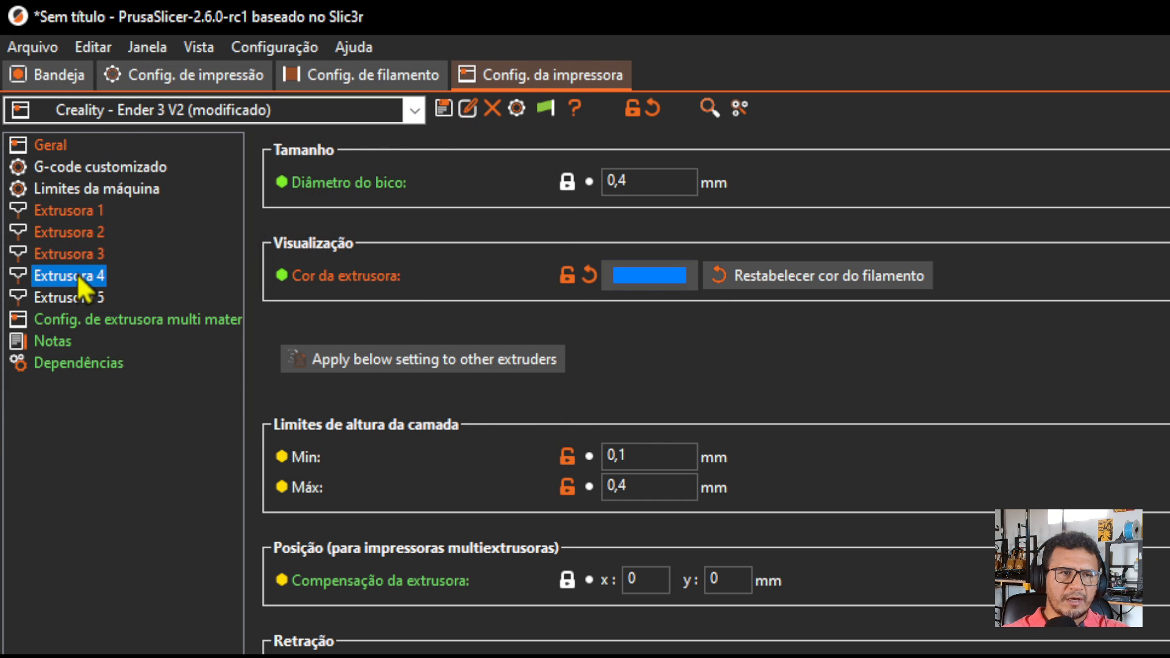
click(664, 278)
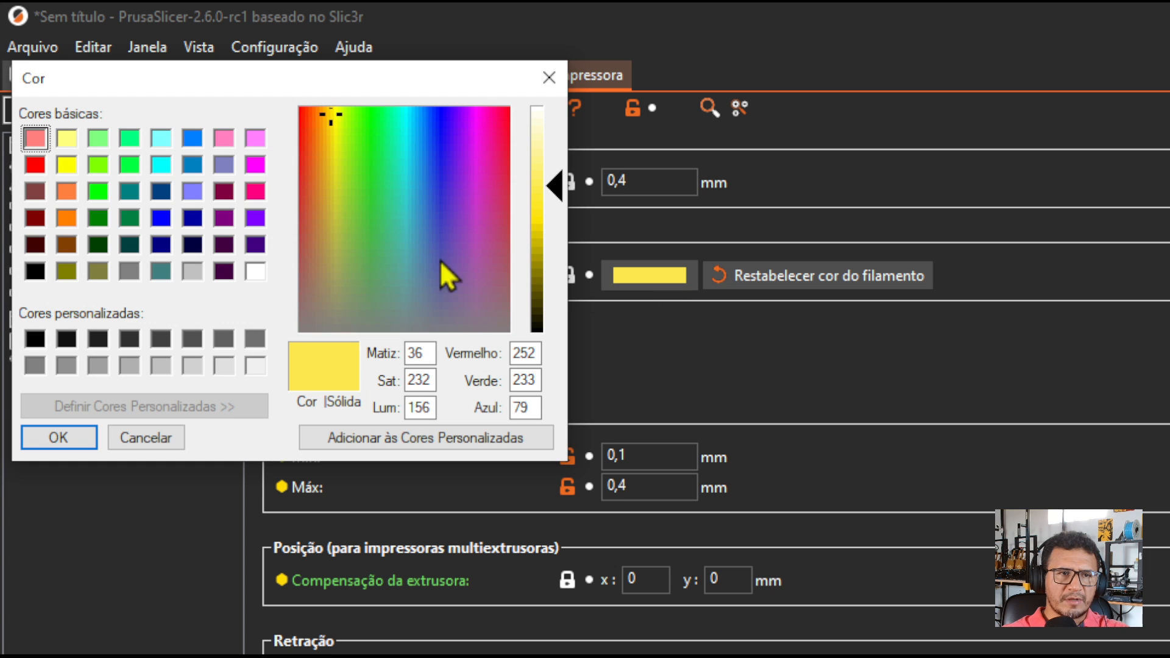
click(255, 220)
click(55, 437)
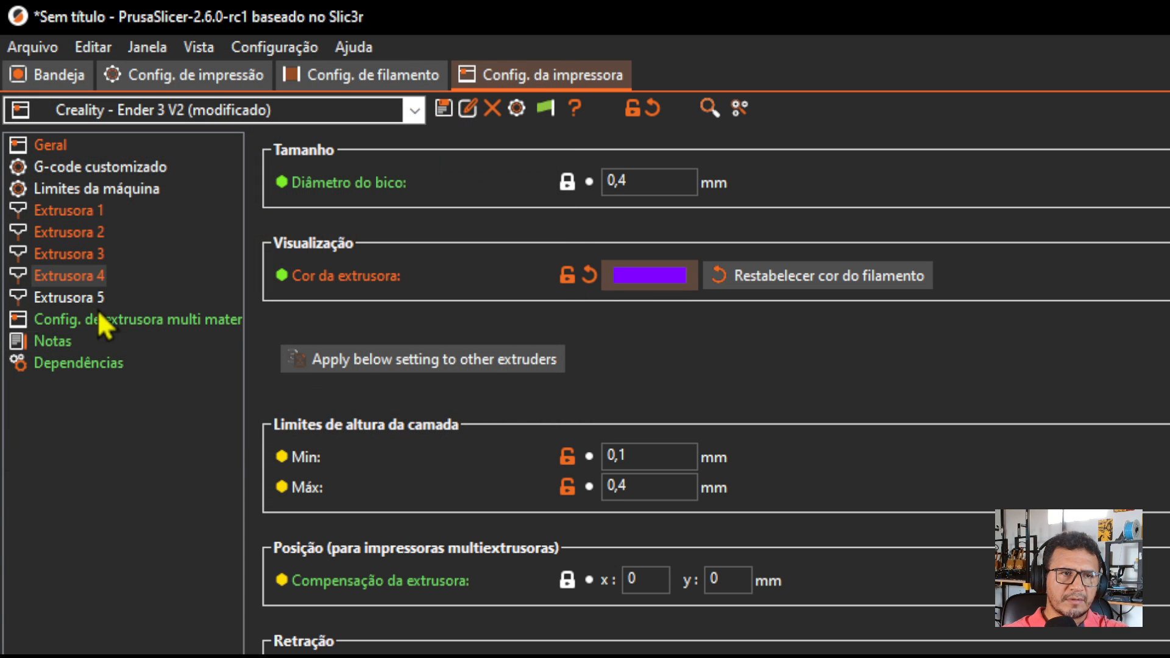
click(89, 296)
click(83, 275)
click(78, 253)
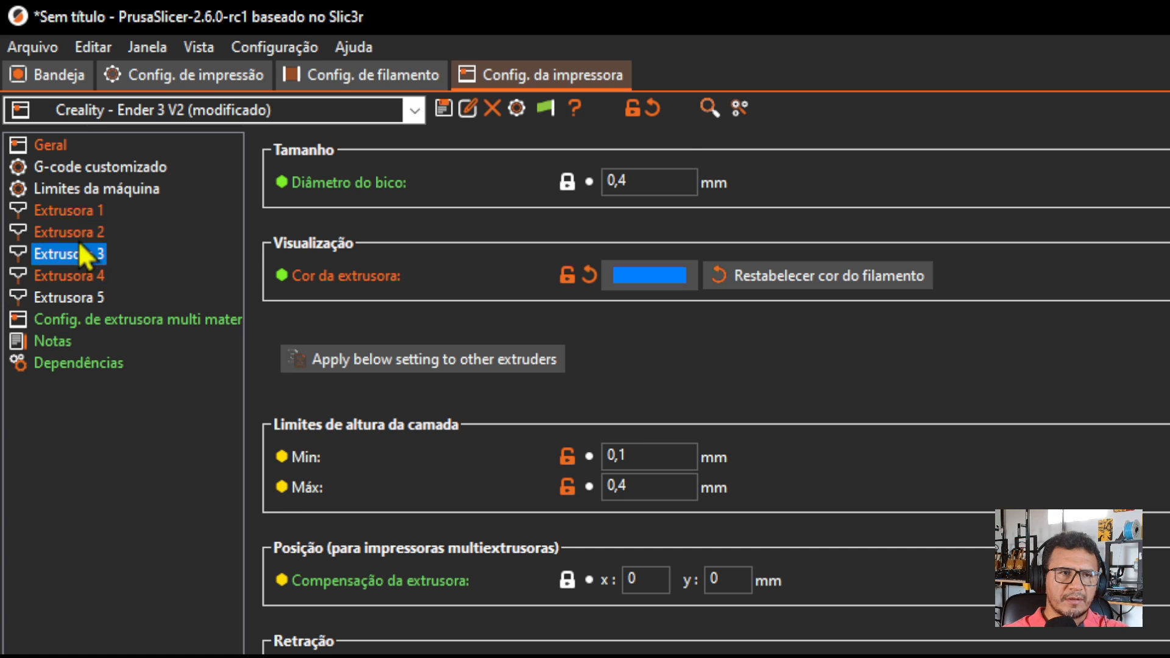
click(77, 210)
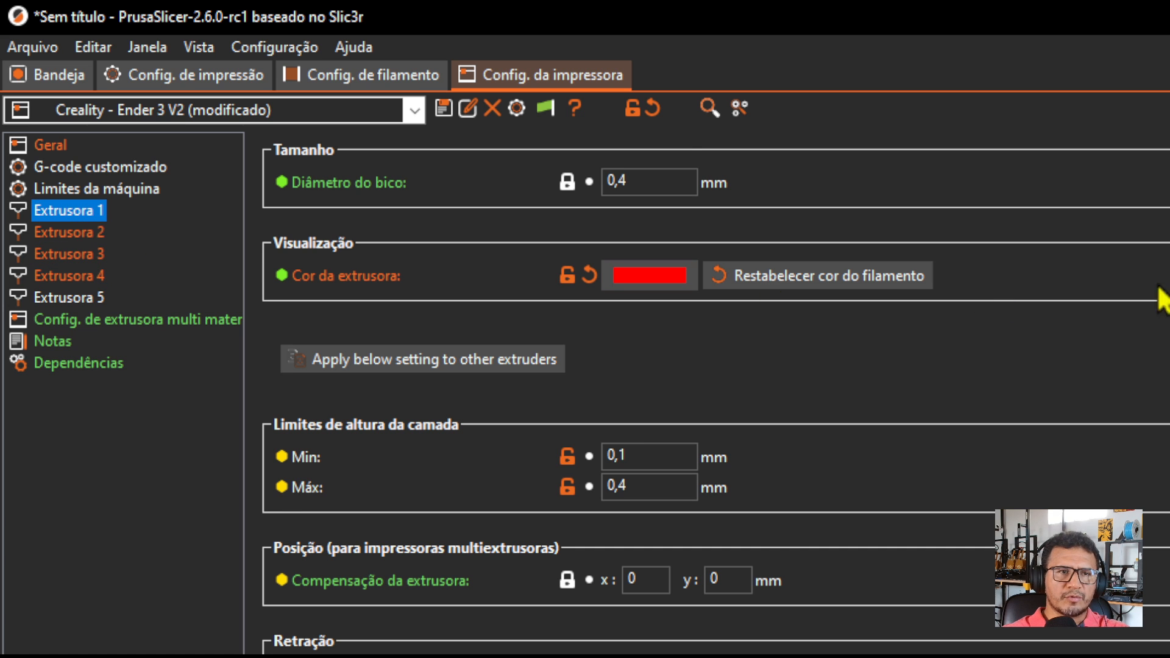
Enable the retraction length and retraction speed overrides in the PLA - ENDER 3 V2 filament settings for extruder 1.
click(393, 78)
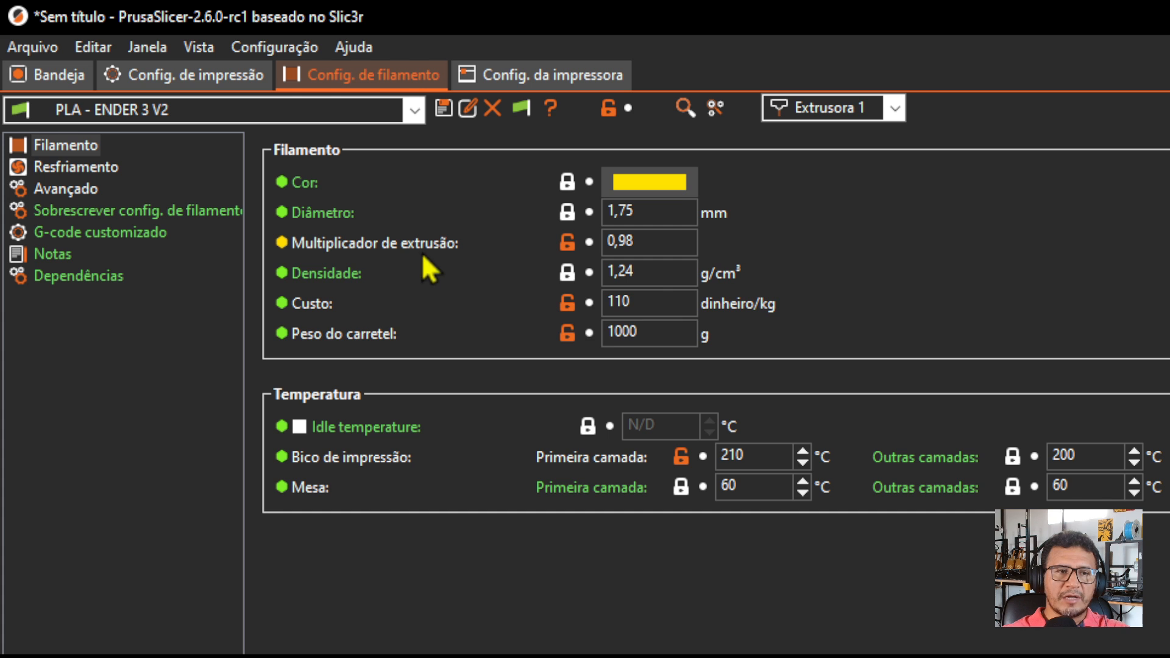
mouse_move(401, 246)
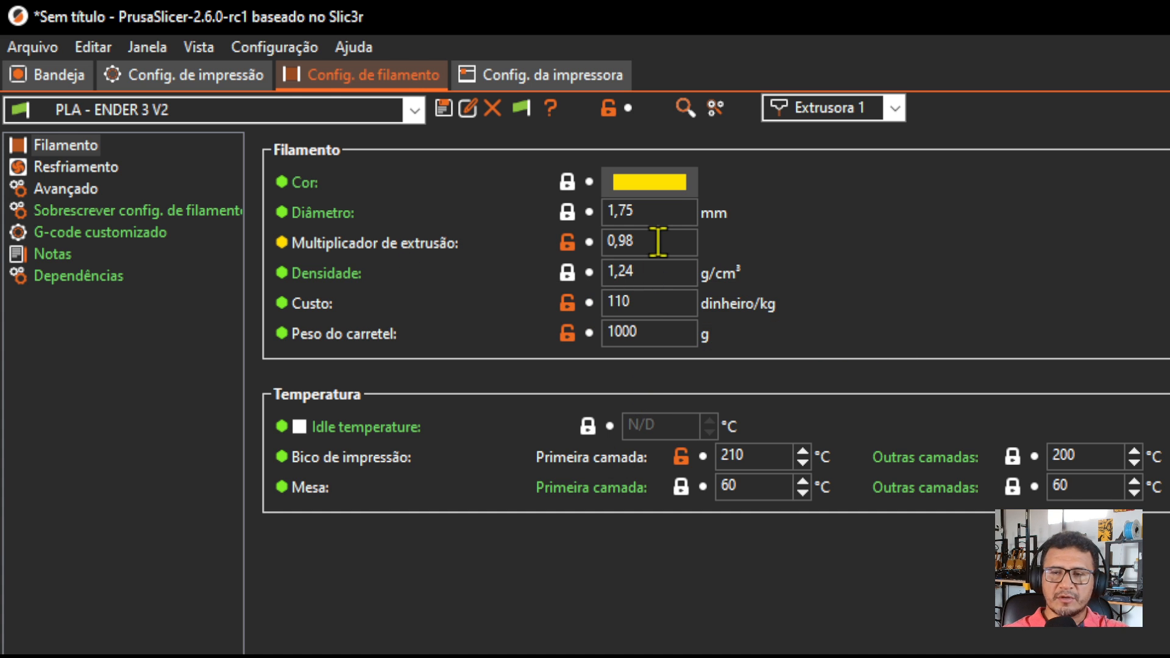
mouse_move(658, 242)
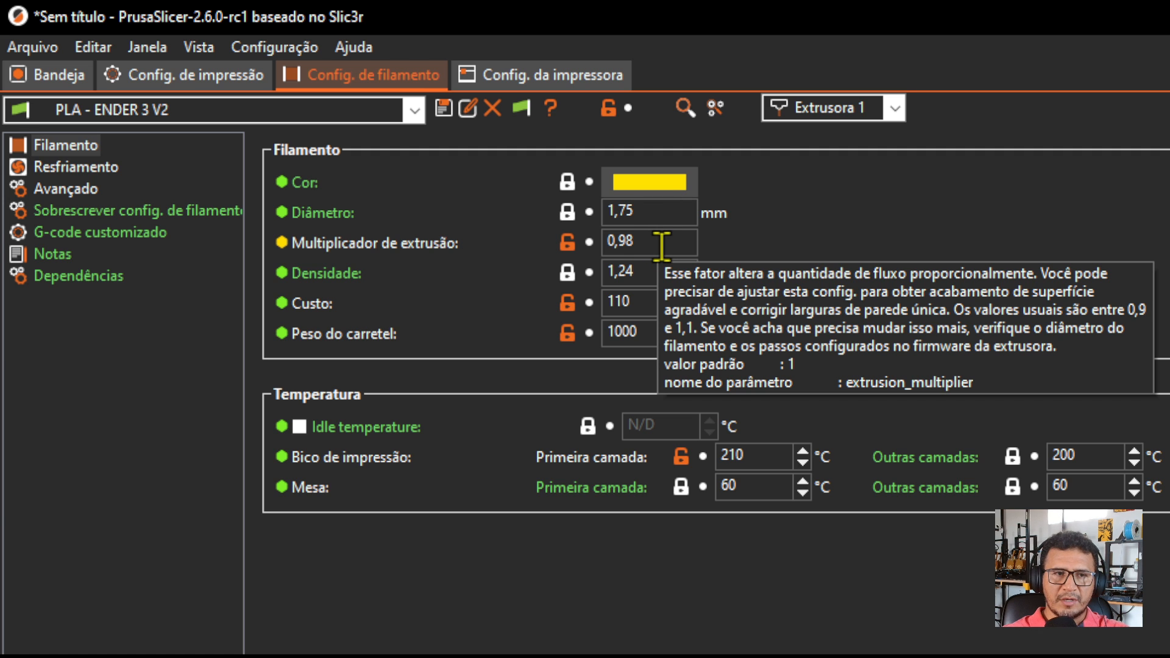
mouse_move(663, 218)
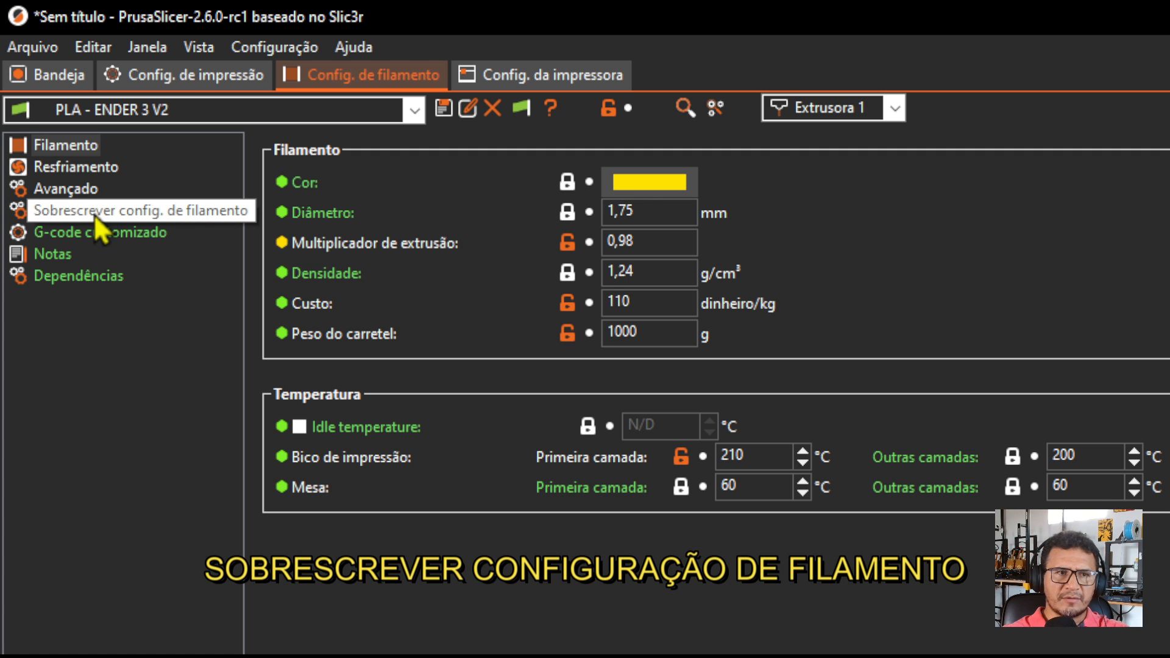
click(111, 217)
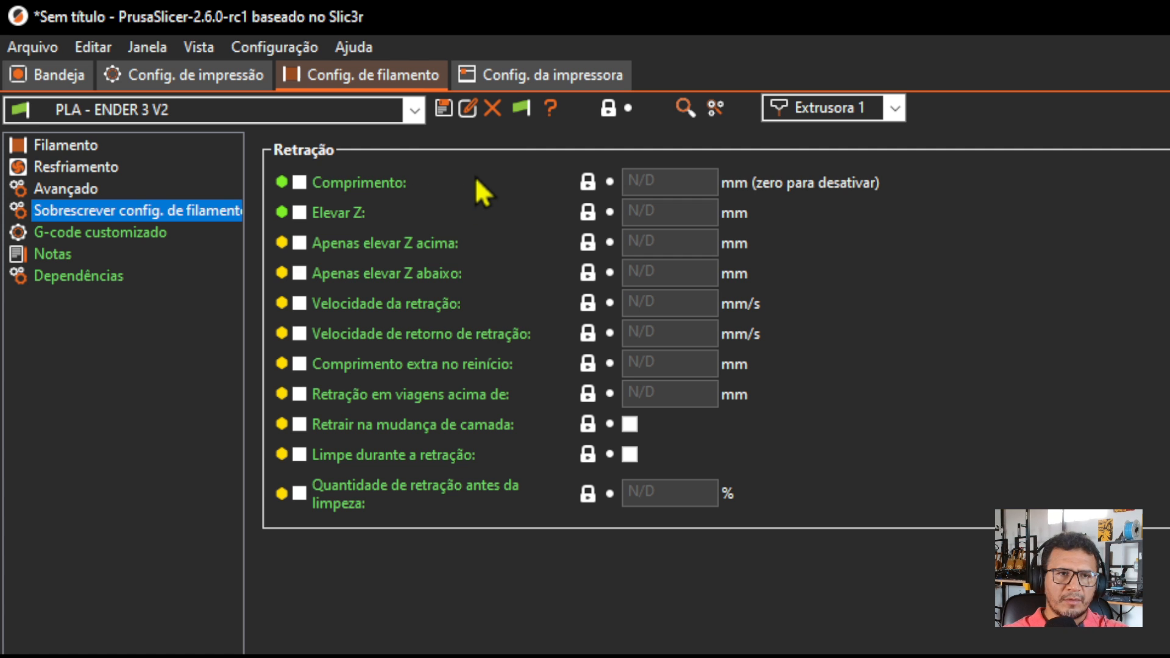
mouse_move(363, 178)
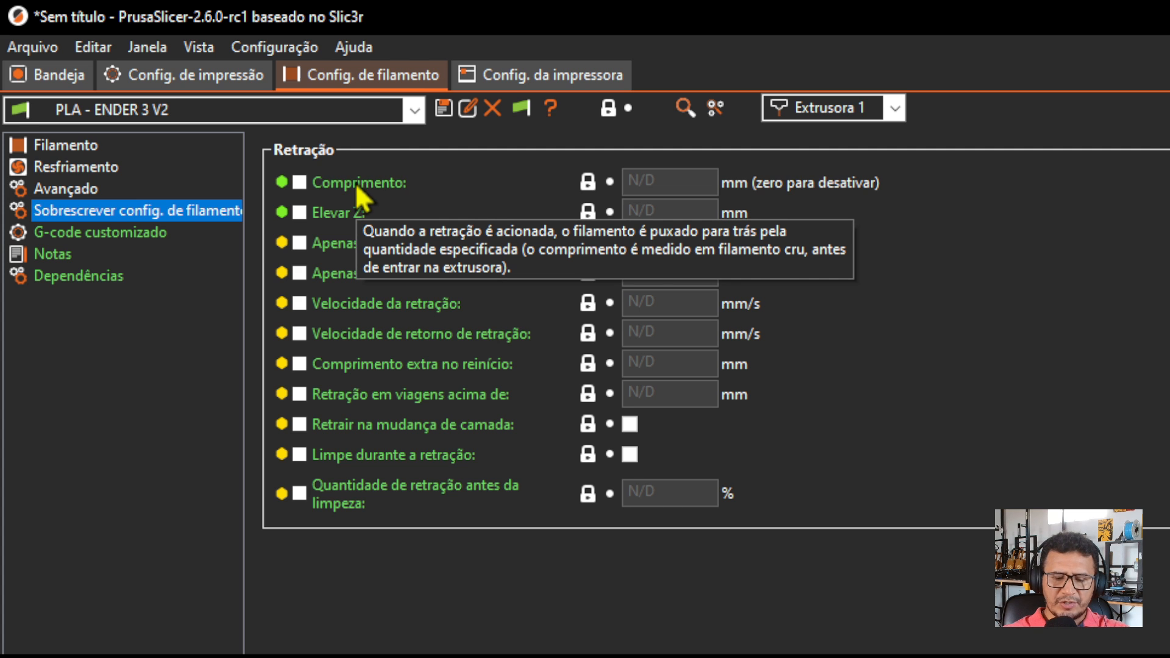
click(298, 182)
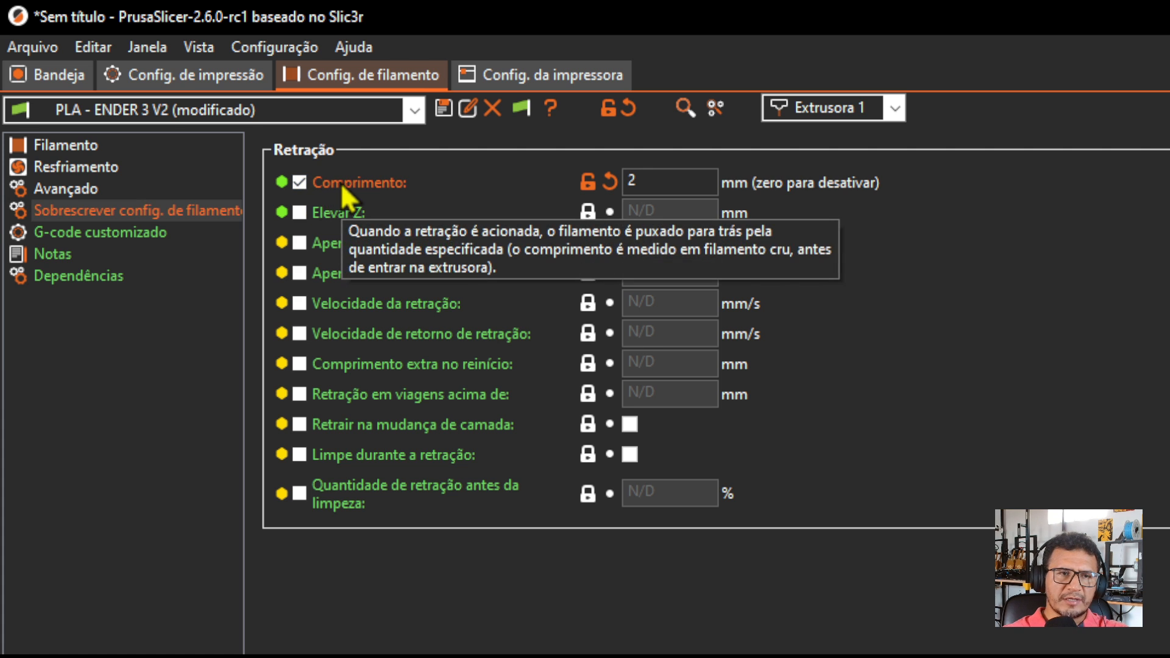
click(299, 300)
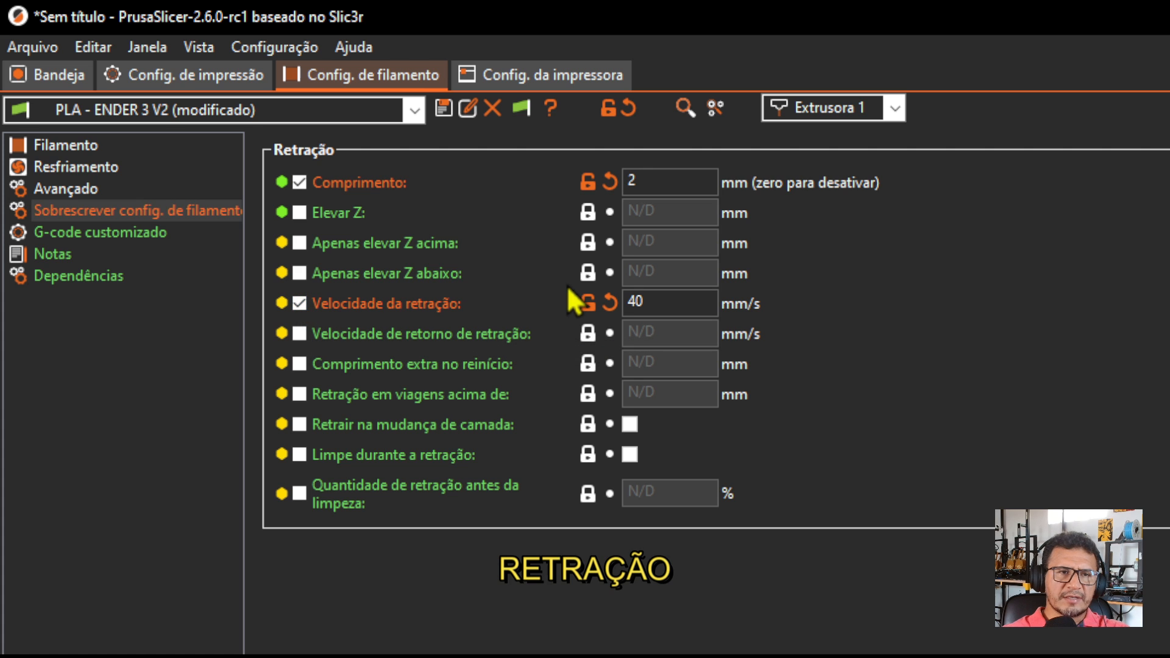
Set the retraction length override to 1 mm and the retraction speed override to 60 mm/s.
mouse_move(673, 180)
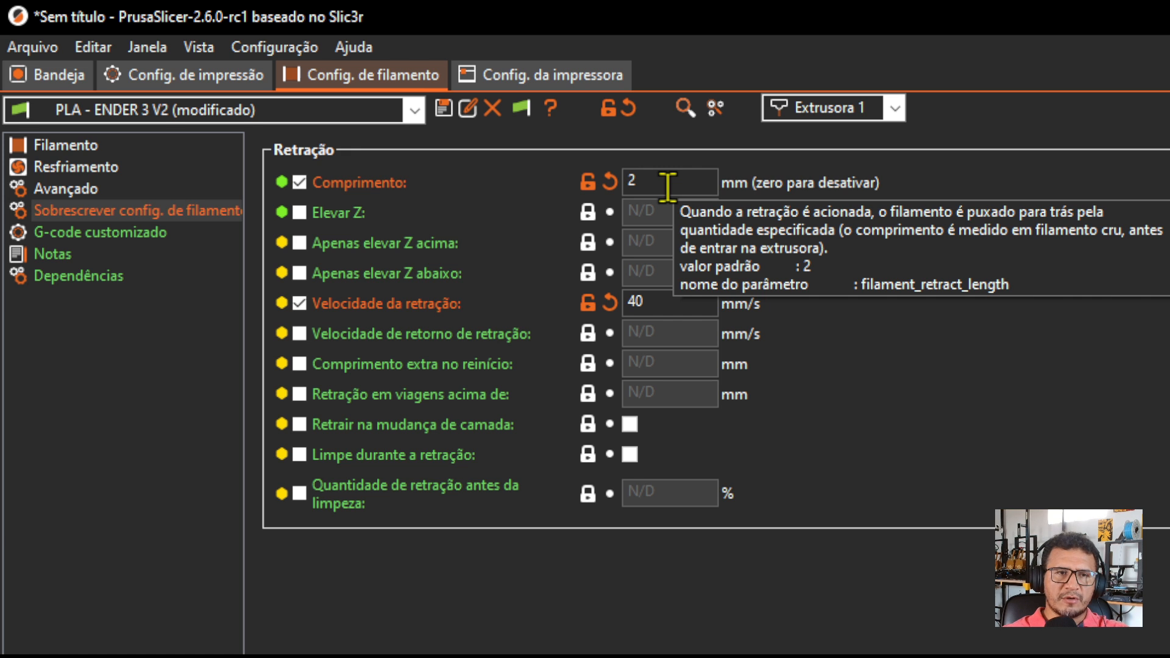
double_click(668, 187)
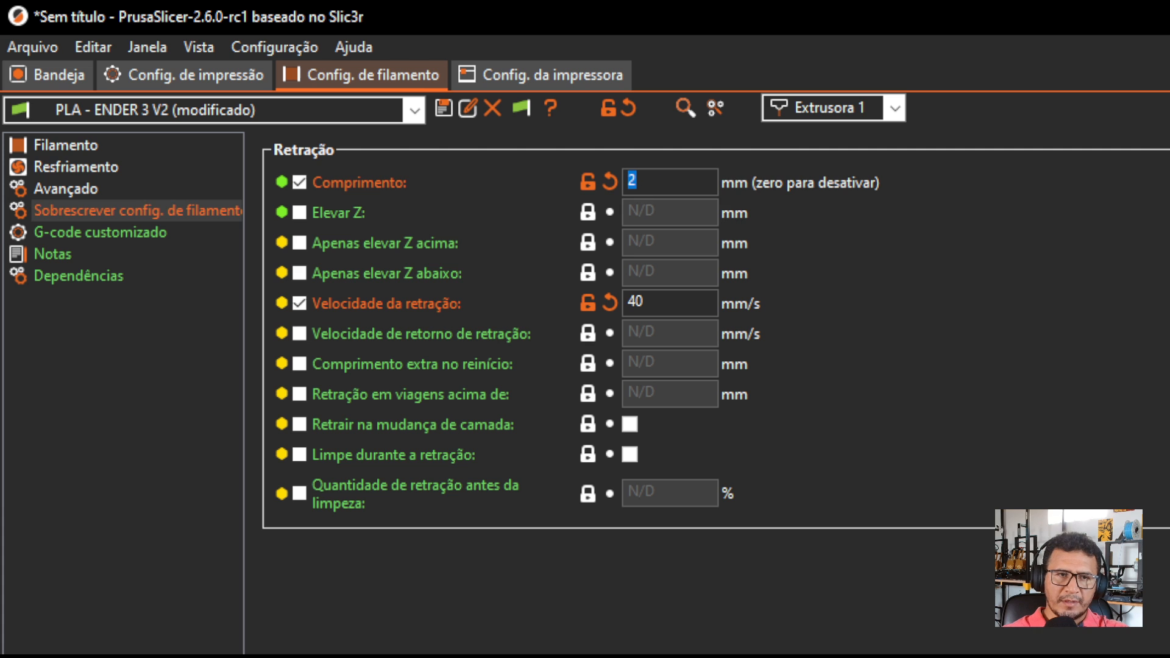
text(1)
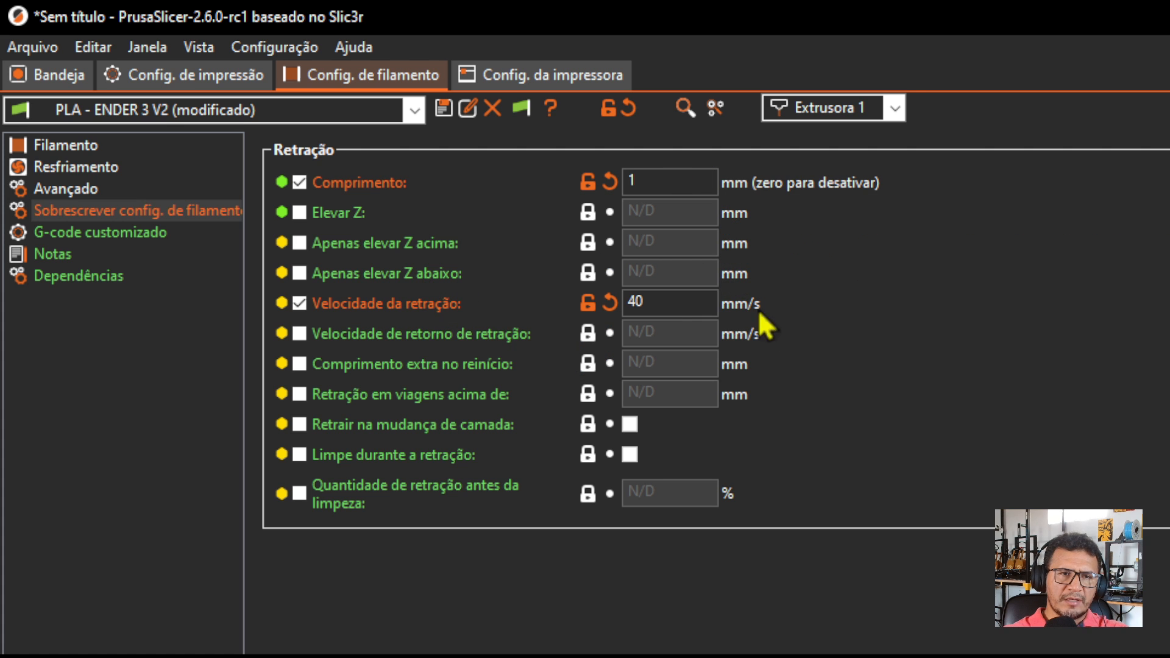
double_click(673, 309)
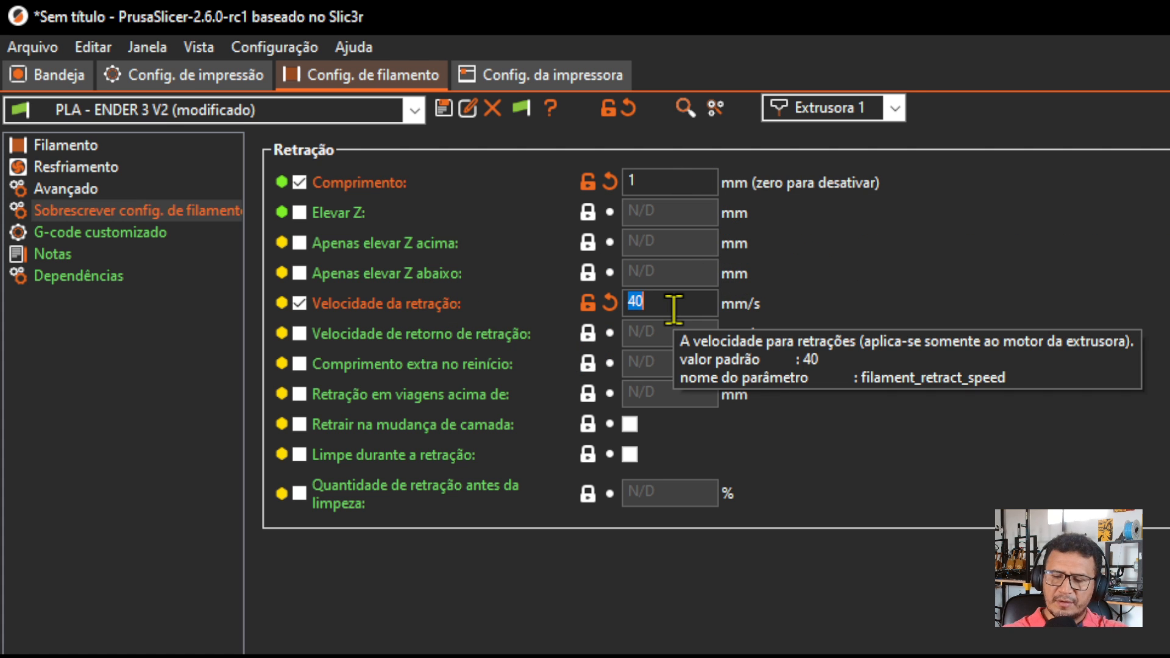
text(60)
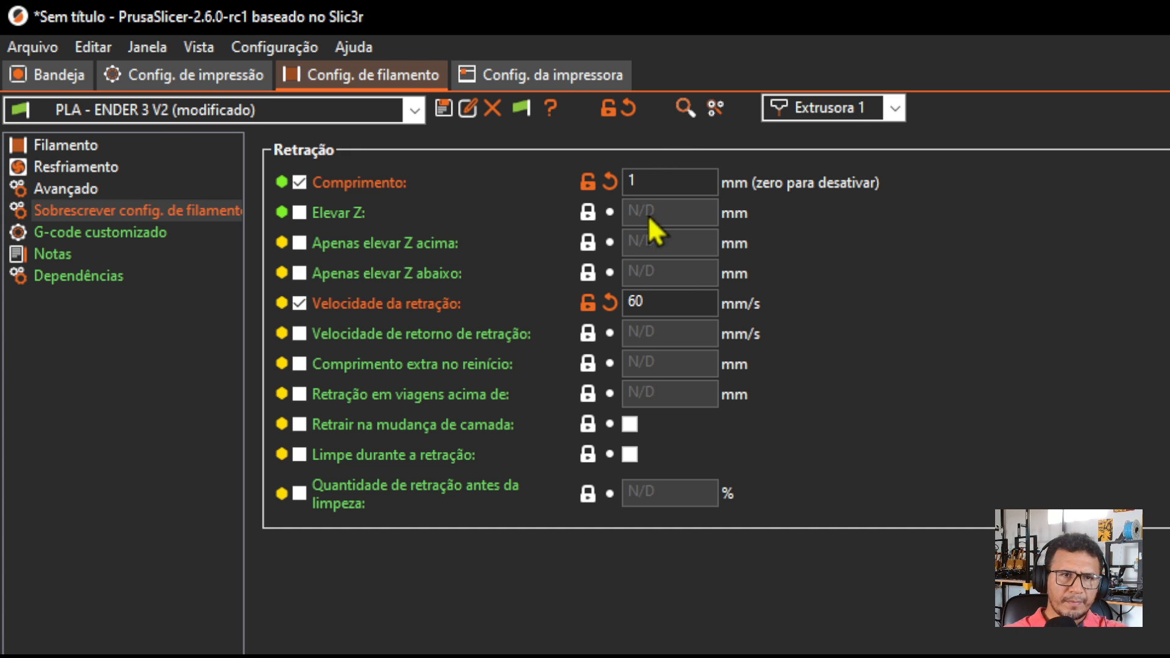
Save the modified filament settings as a new preset named "RETRACT 1mm".
click(443, 104)
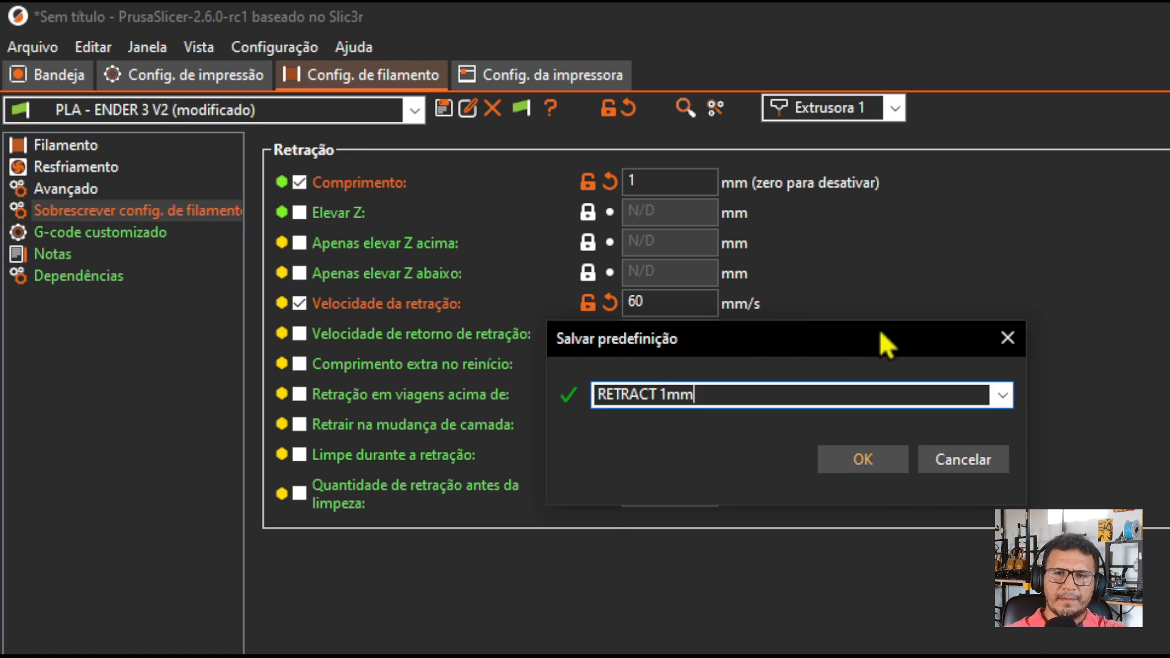
drag(879, 328, 840, 328)
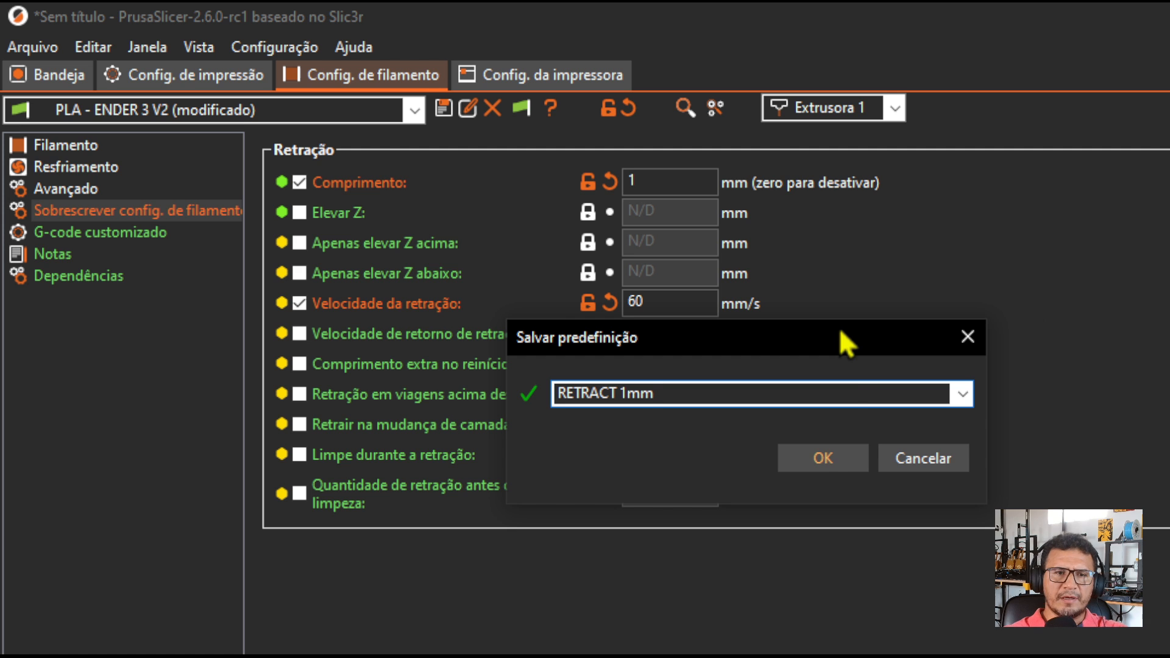
click(818, 460)
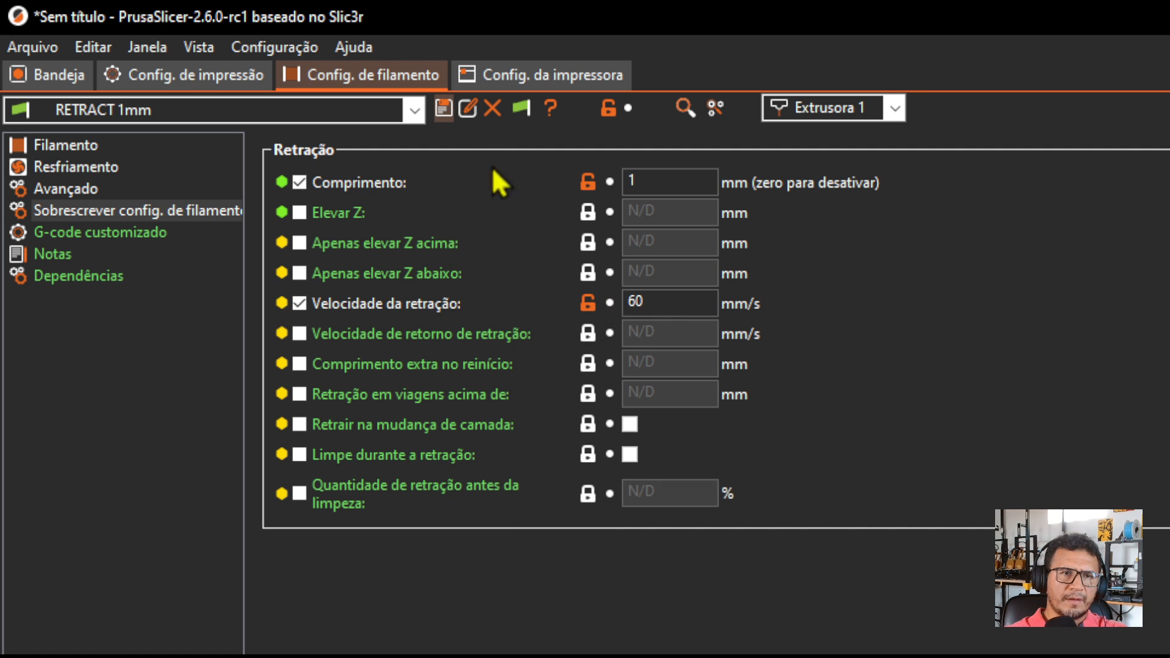
Set the retraction length to 2 mm and save the filament settings as a new preset named "RETRACT 2mm".
click(675, 187)
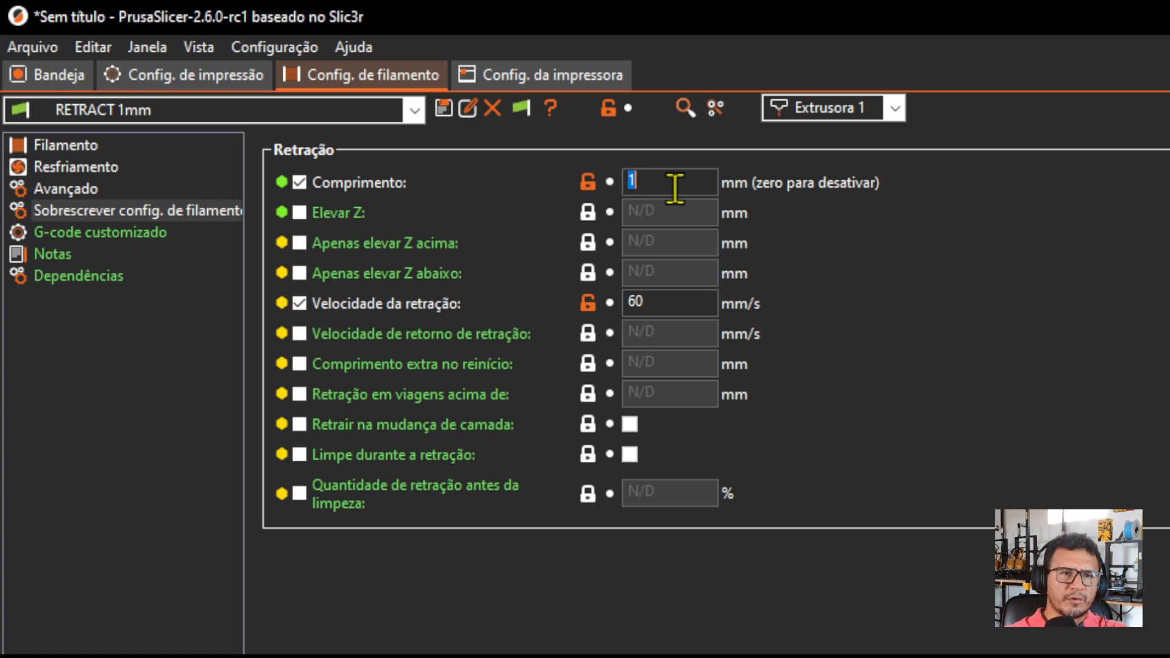
text(2)
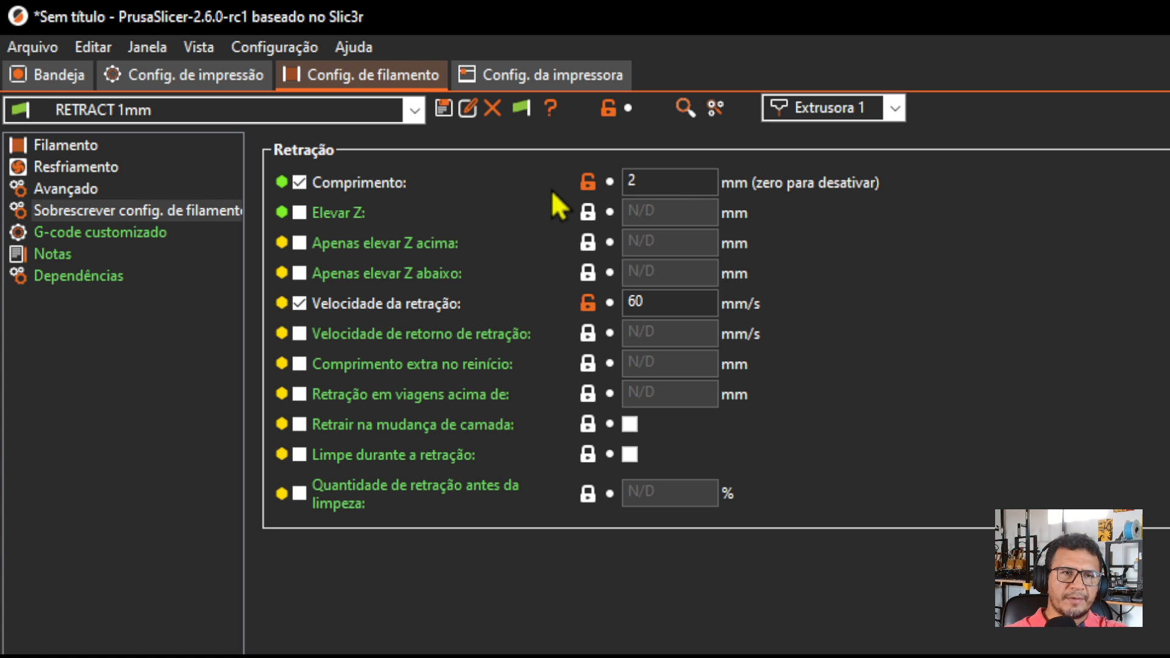
click(443, 106)
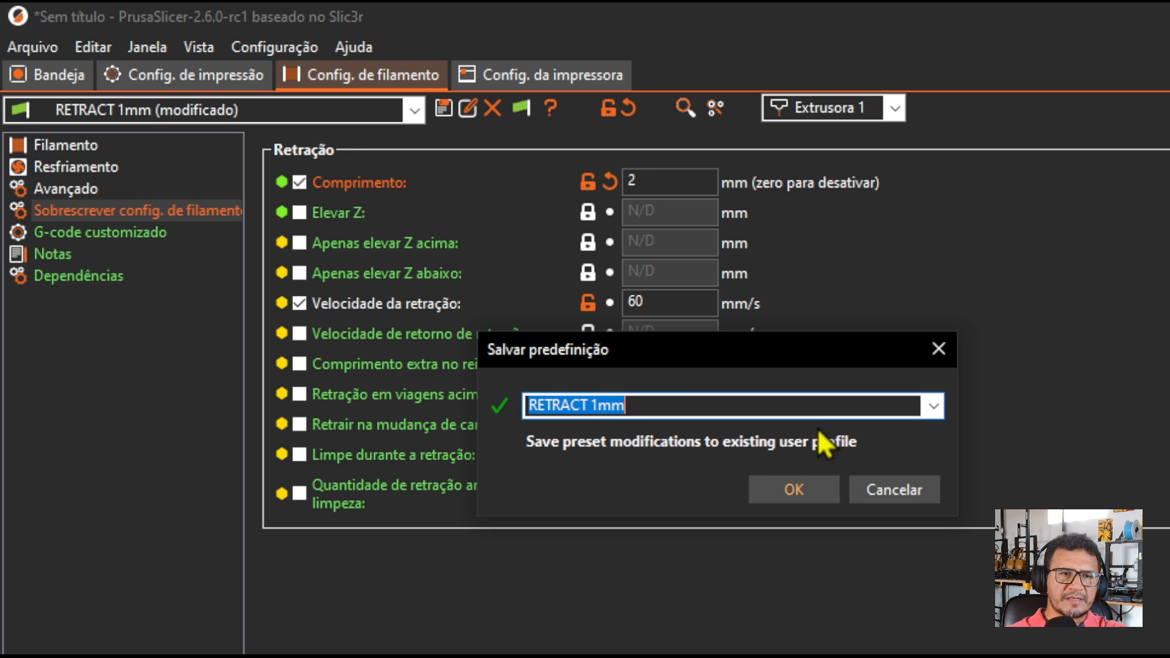
click(599, 405)
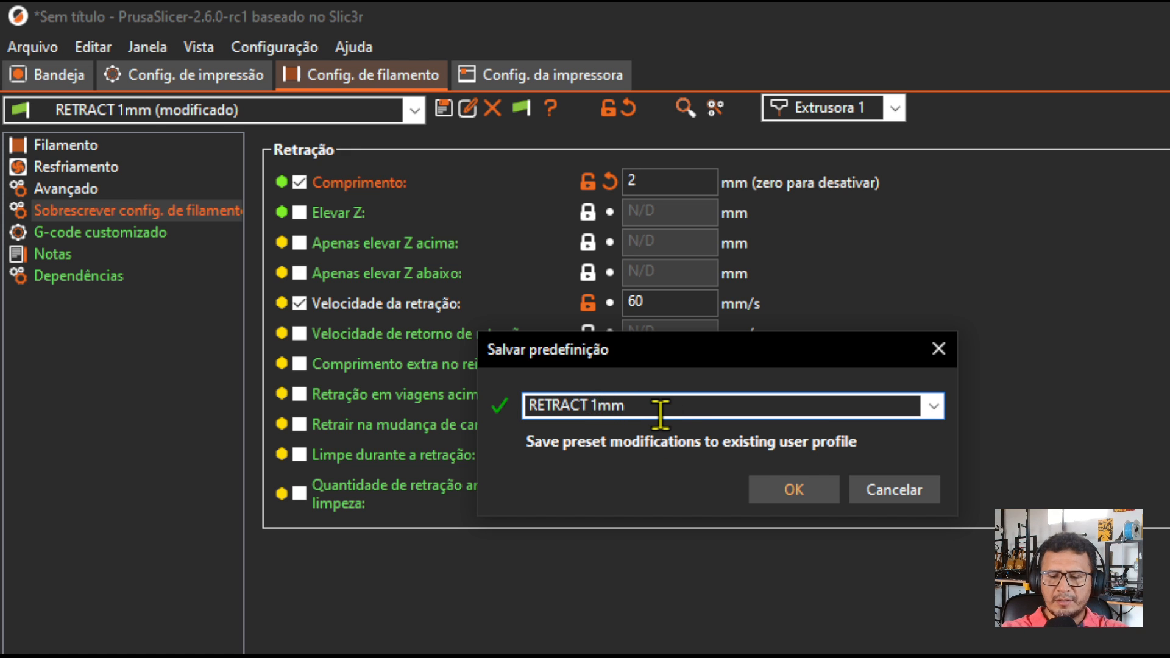
key(BackSpace)
text(2)
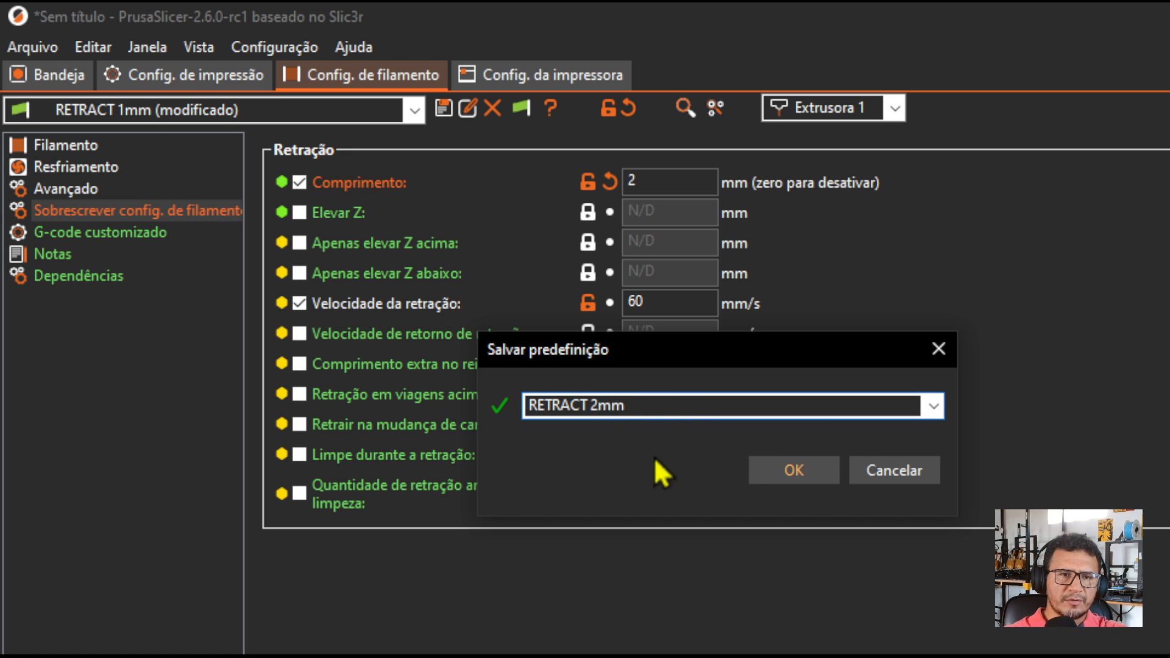
click(776, 473)
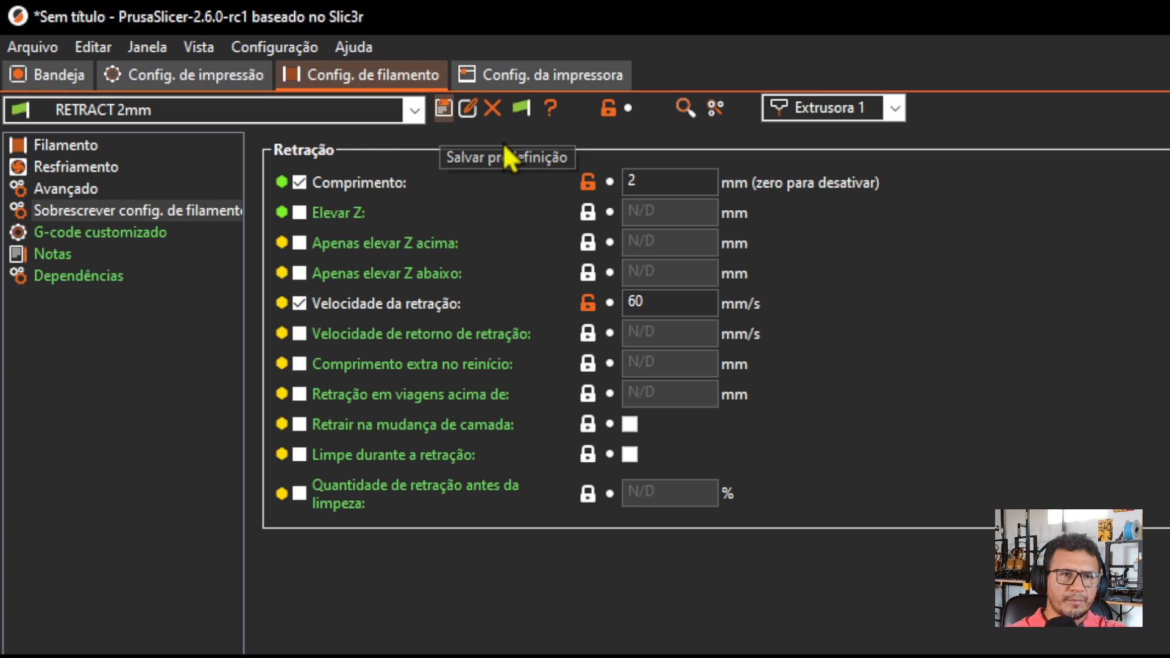
Set the retraction length to 3 mm and save the filament settings as a new preset named "RETRACT 3mm".
double_click(685, 184)
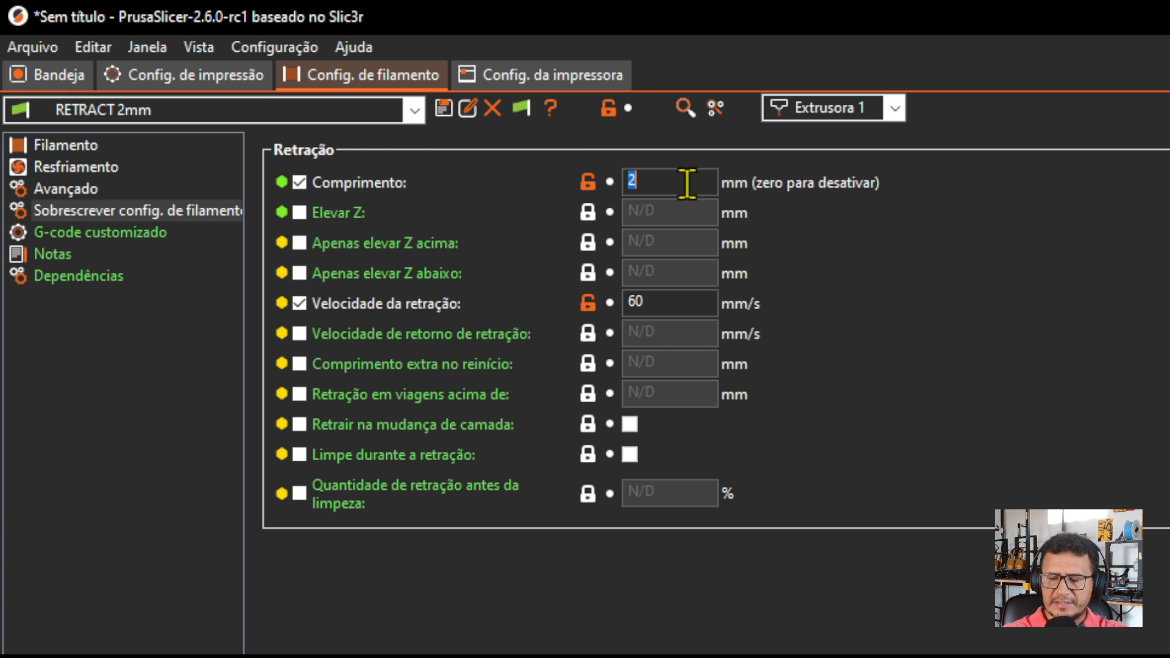
text(3)
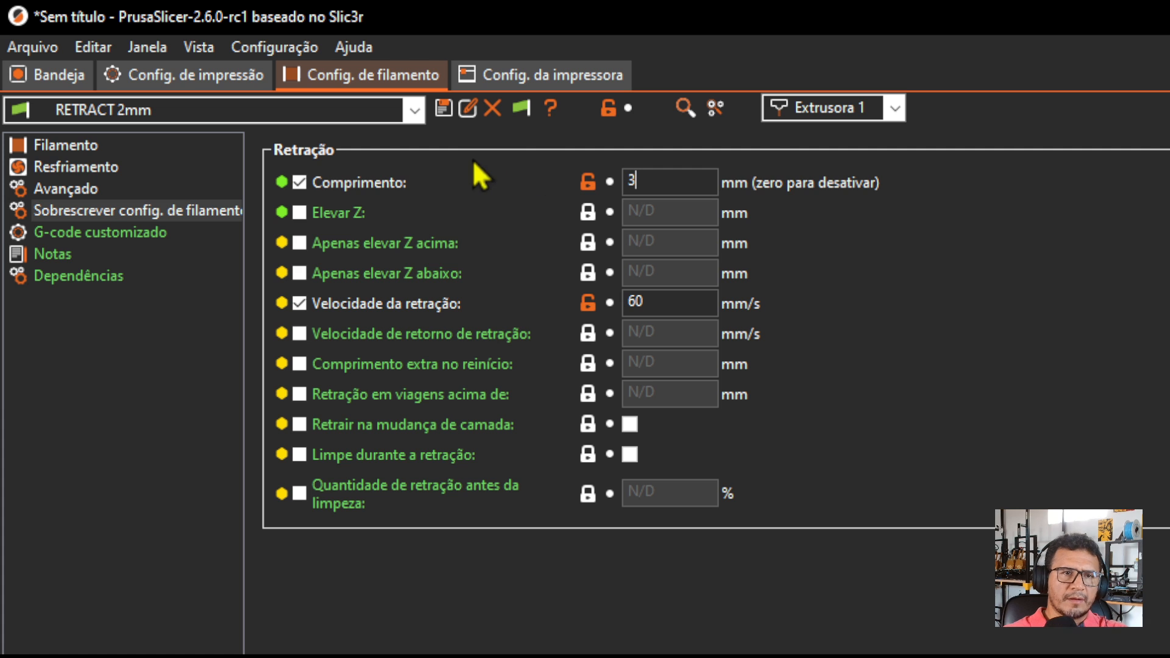
click(444, 107)
click(497, 398)
key(BackSpace)
text(3mm)
click(667, 478)
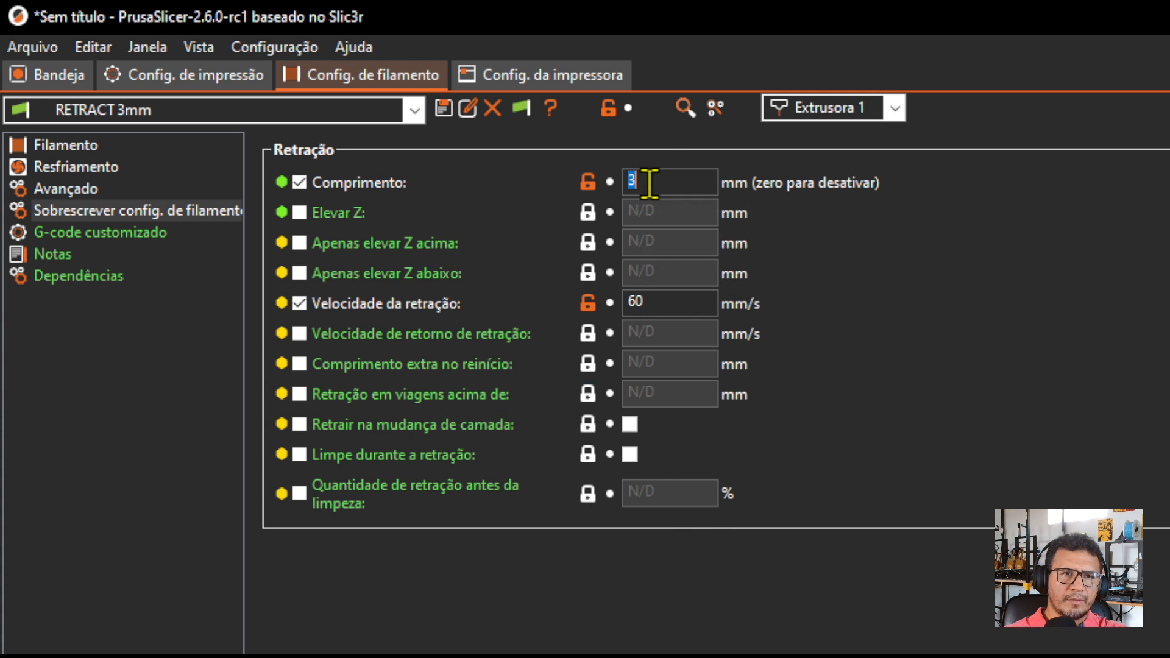
Set the retraction length to 4 mm and save the filament settings as a new preset named "RETRACT 4mm".
key(BackSpace)
text(4)
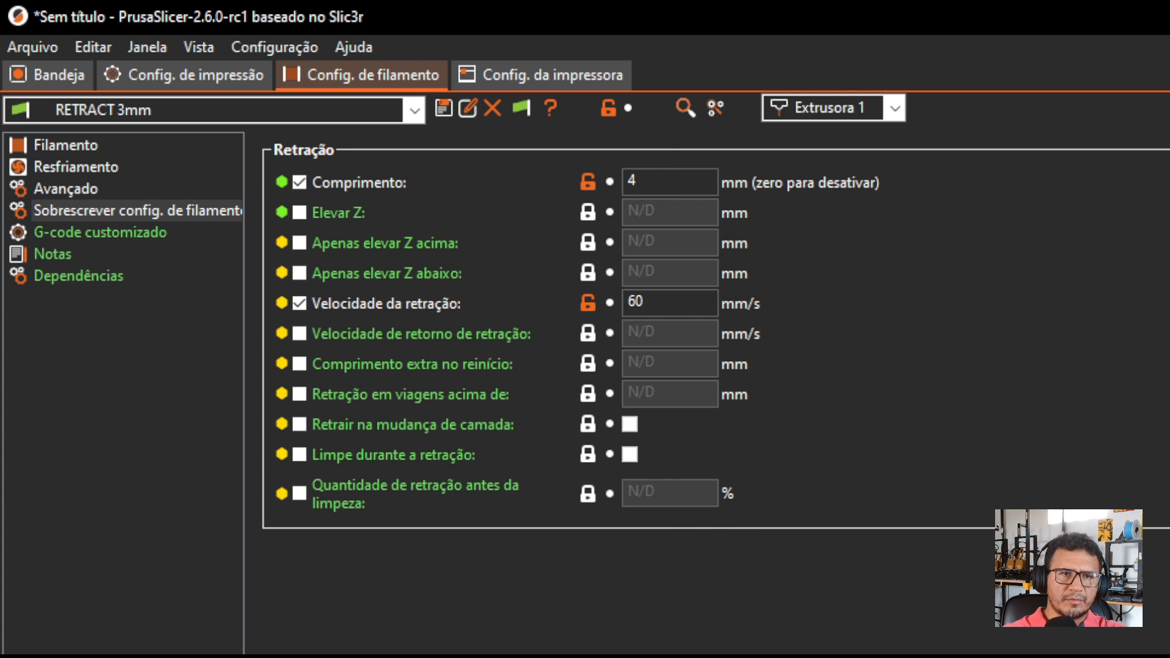
key(Return)
click(445, 109)
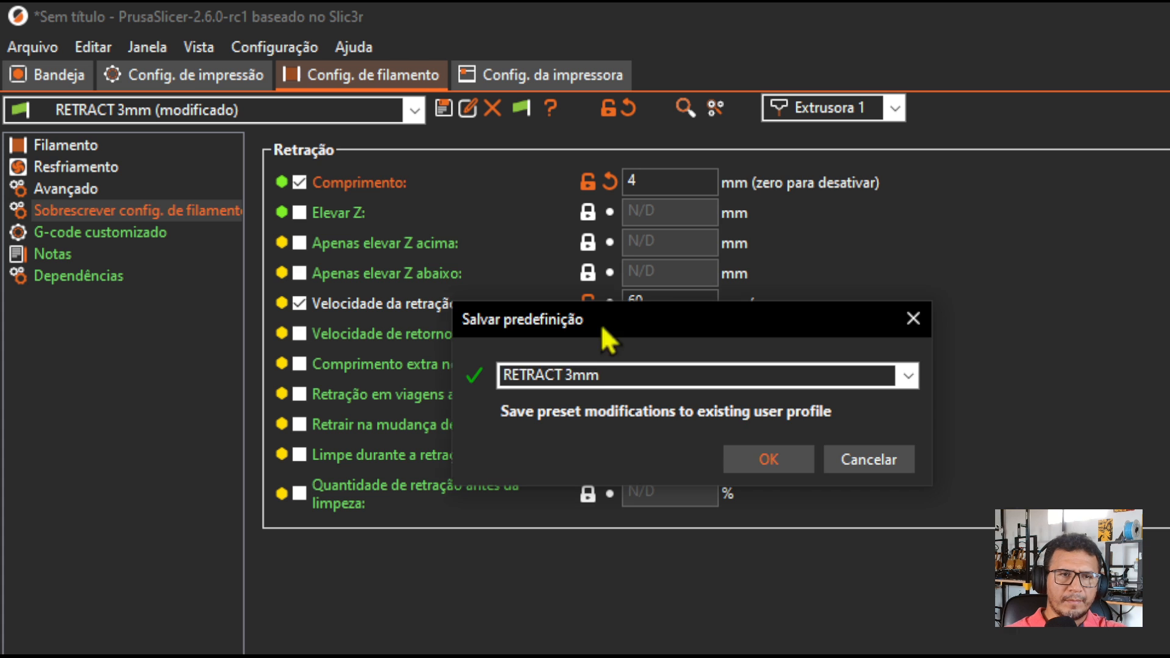
click(572, 375)
key(BackSpace)
text(4)
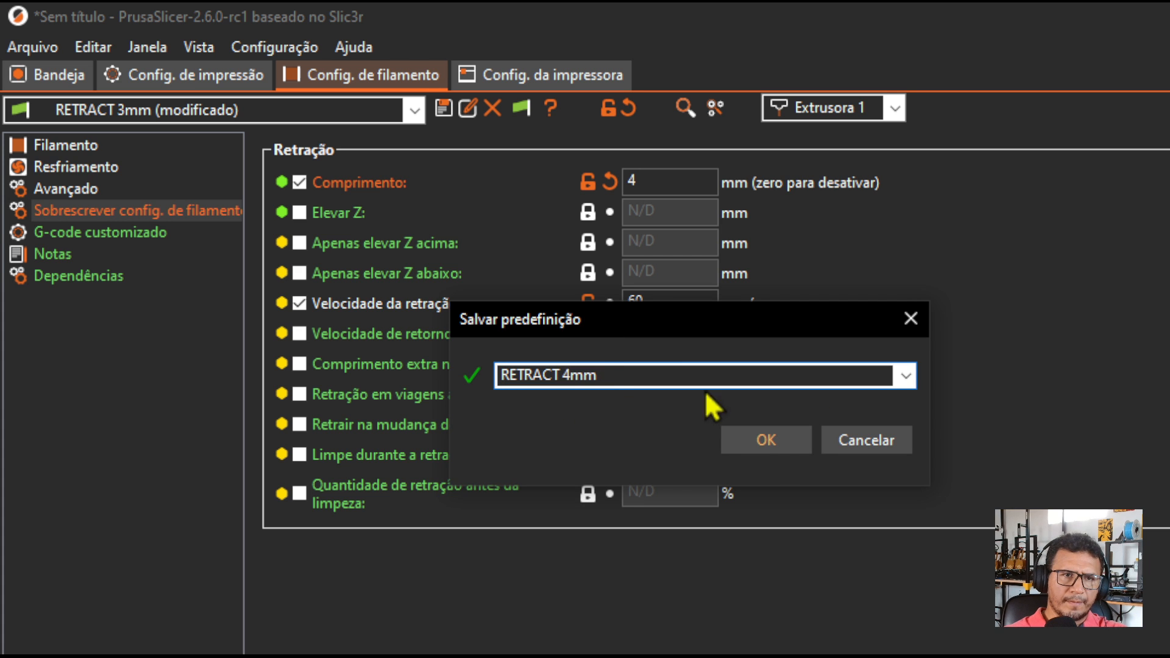
click(767, 440)
Set the retraction length to 5 mm and save the filament settings as a new preset named "RETRACT 5mm".
double_click(677, 177)
key(BackSpace)
text(5)
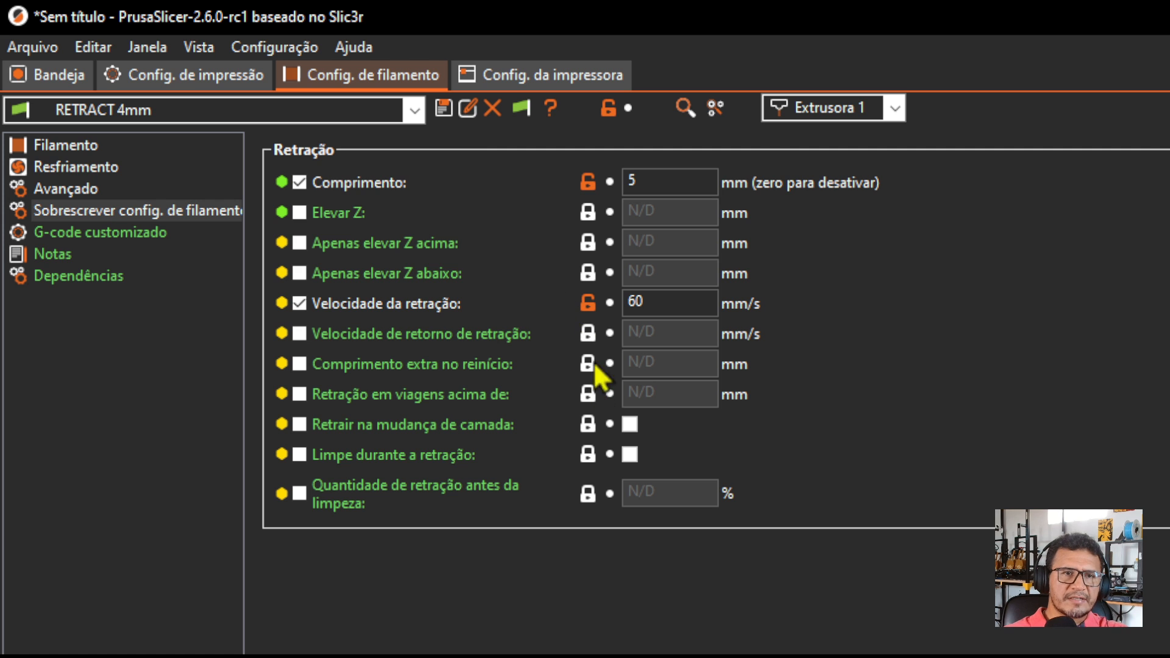
click(445, 110)
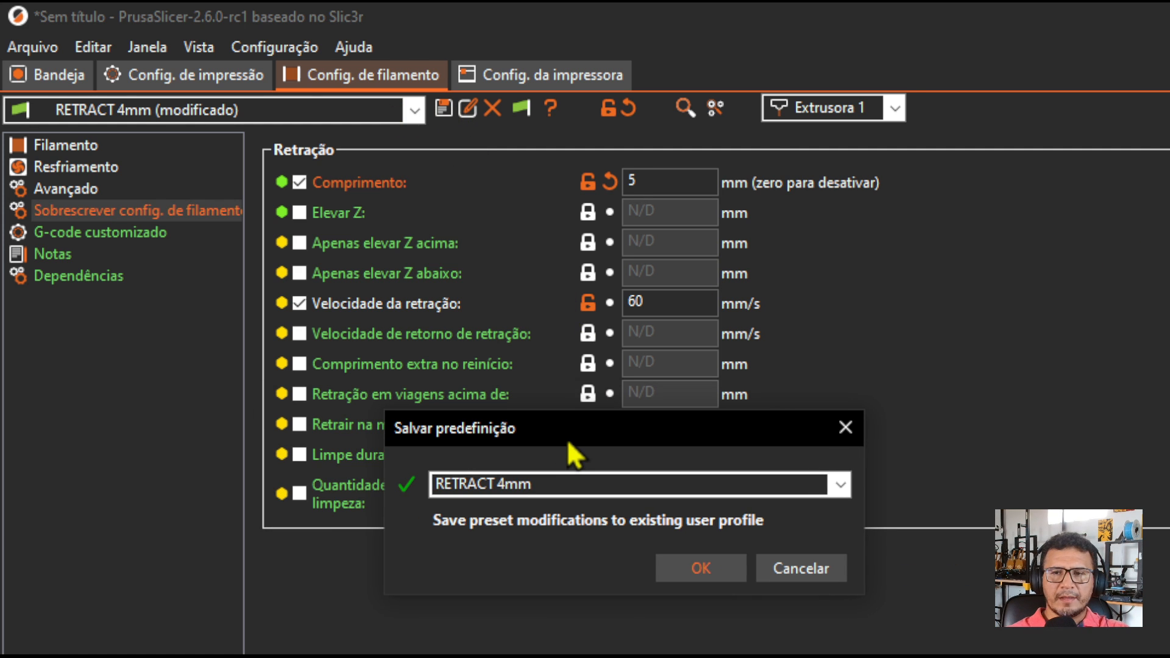
drag(568, 437, 551, 415)
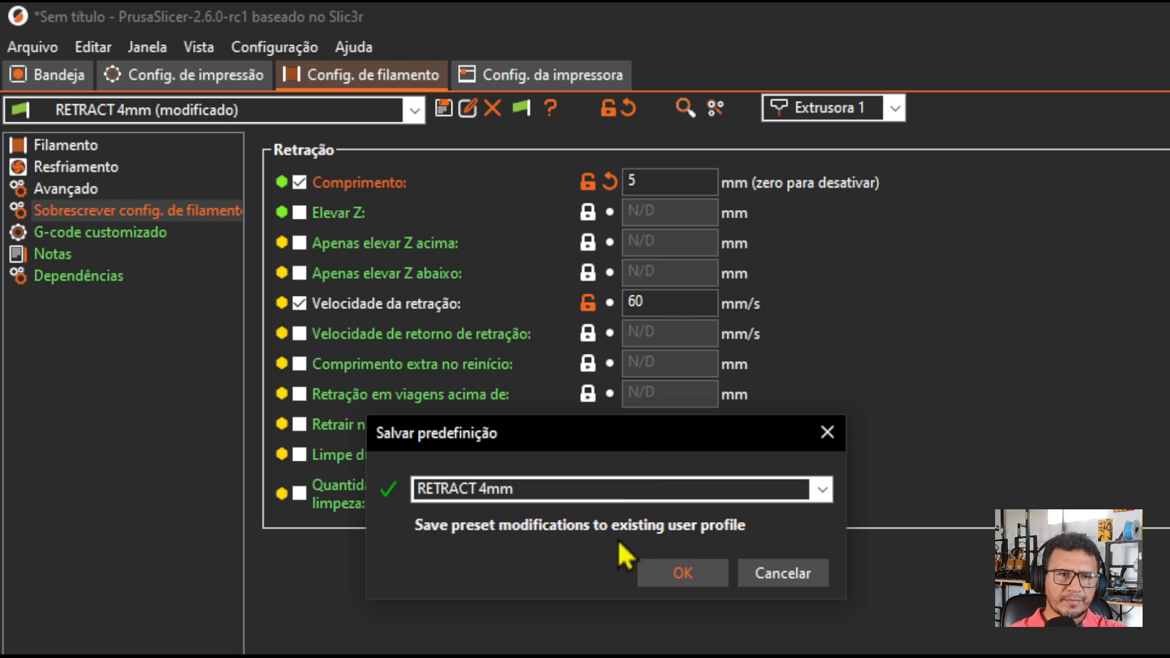
click(488, 481)
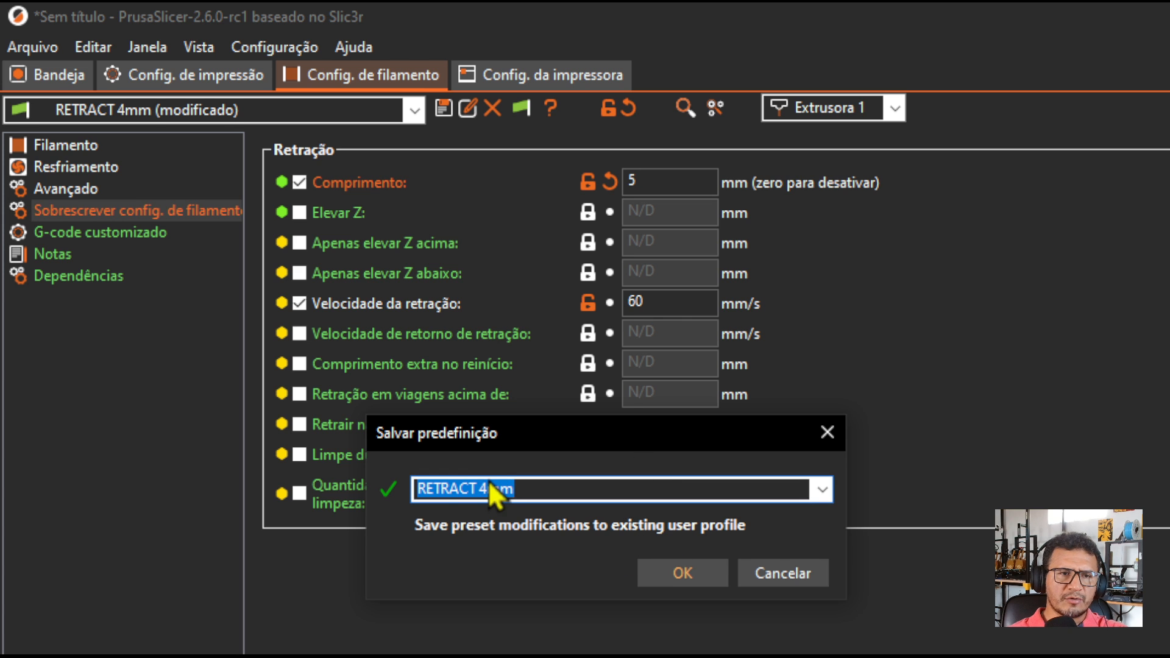
click(488, 487)
key(BackSpace)
text(5)
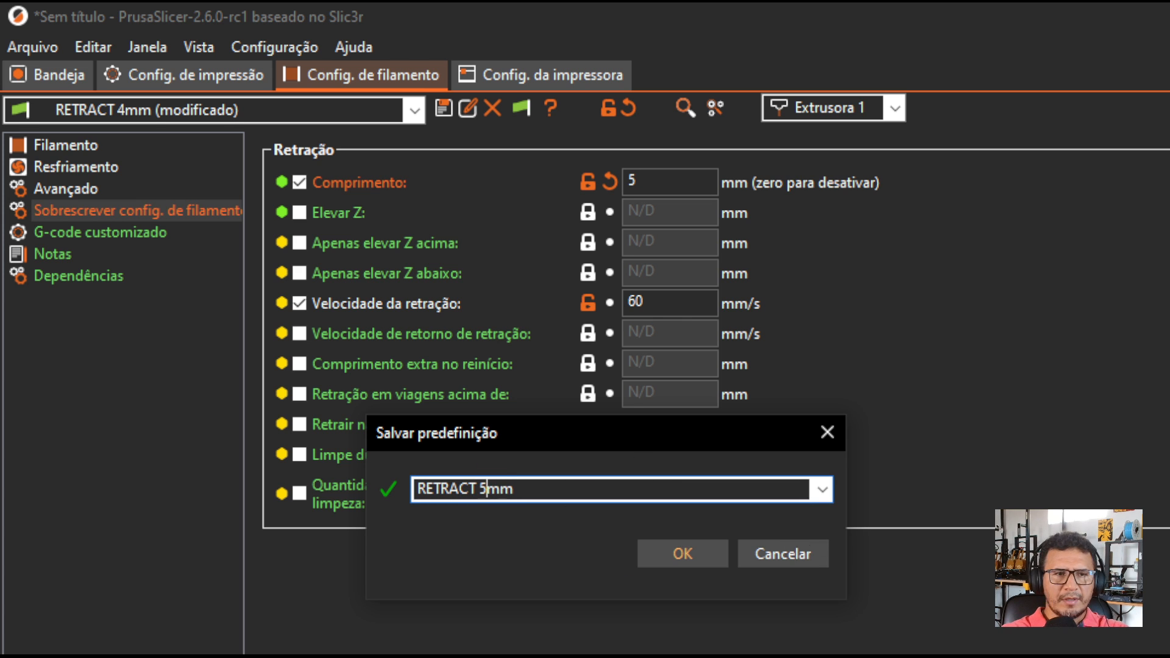
click(680, 557)
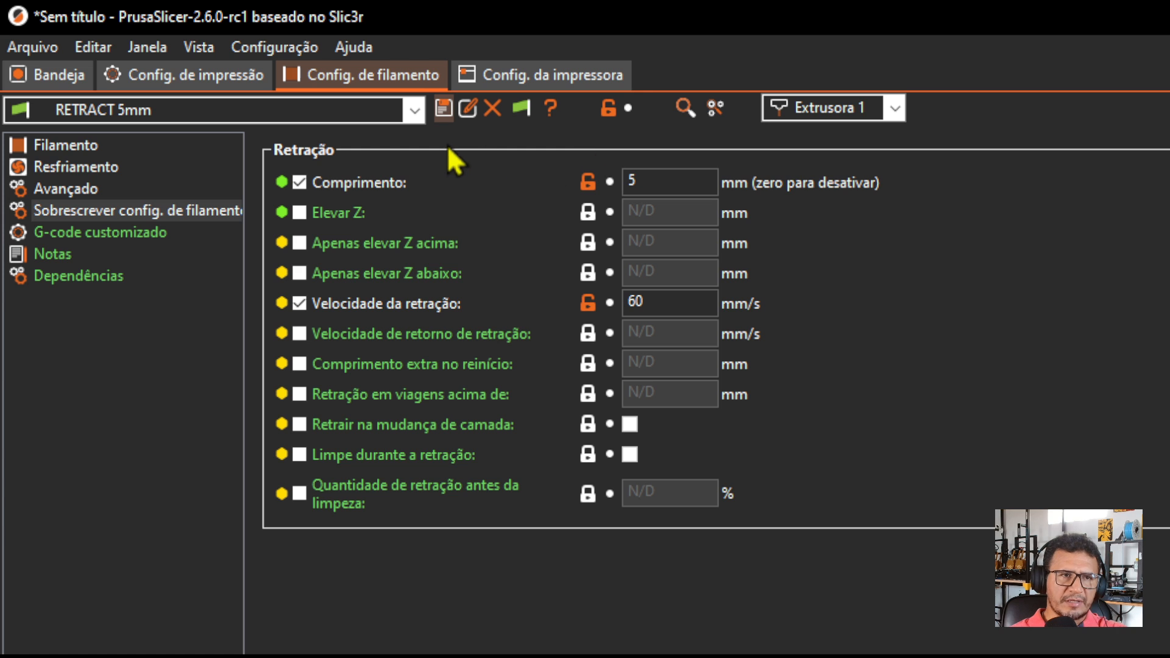
Assign the RETRACT 1mm filament preset to extruder 1.
click(816, 118)
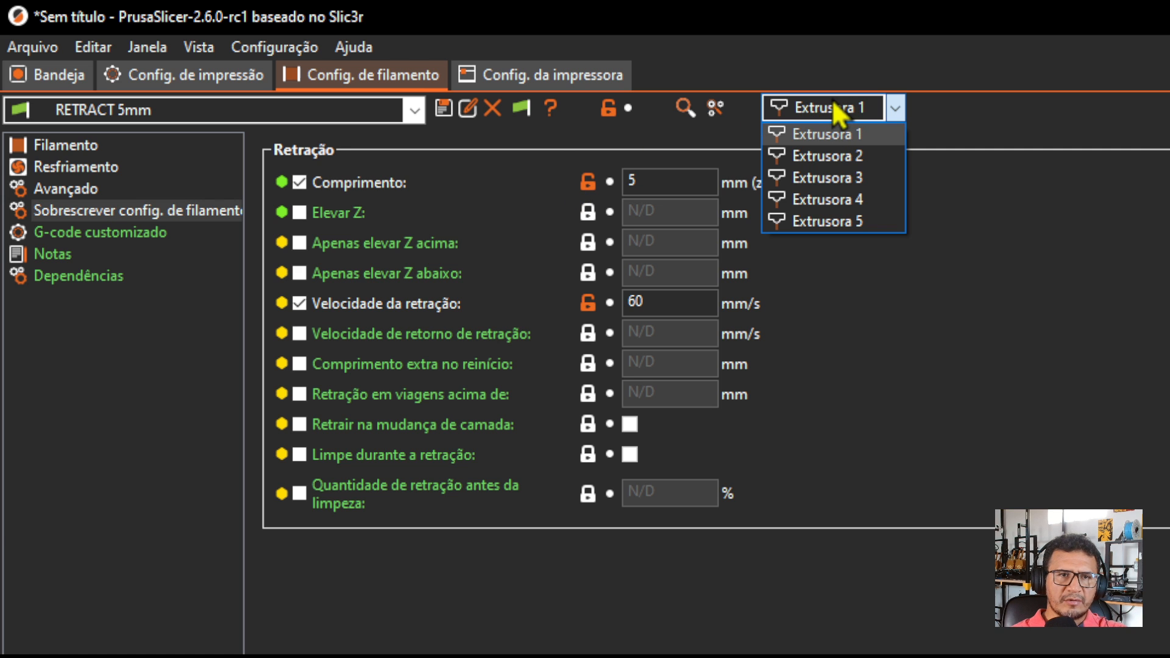
click(831, 104)
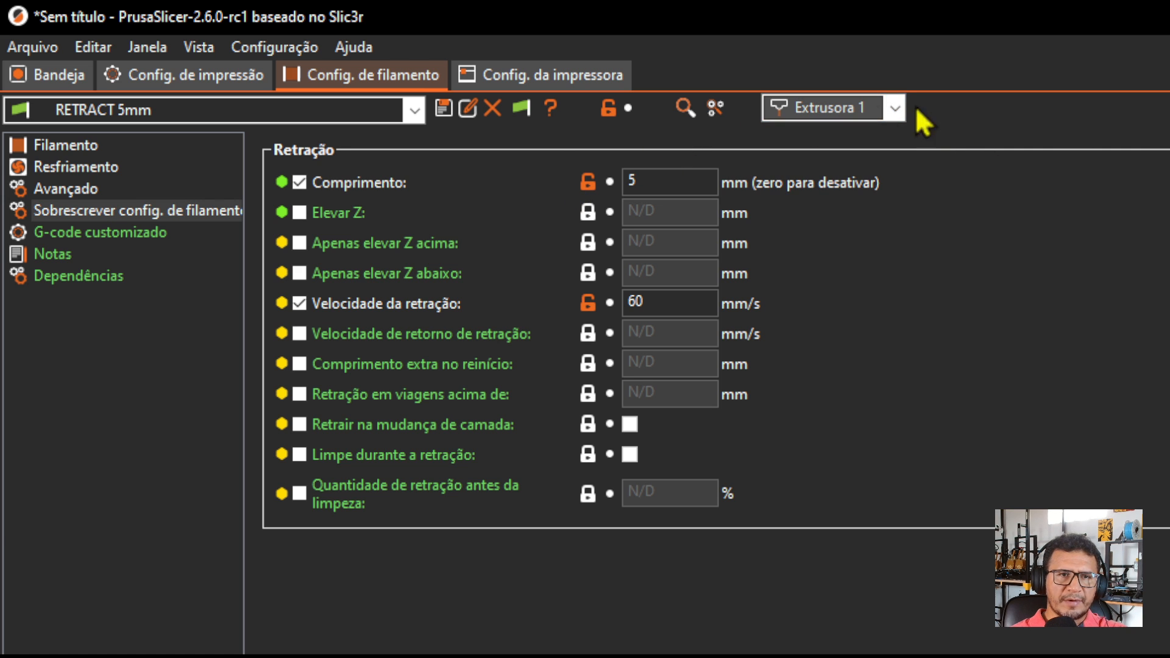
click(316, 111)
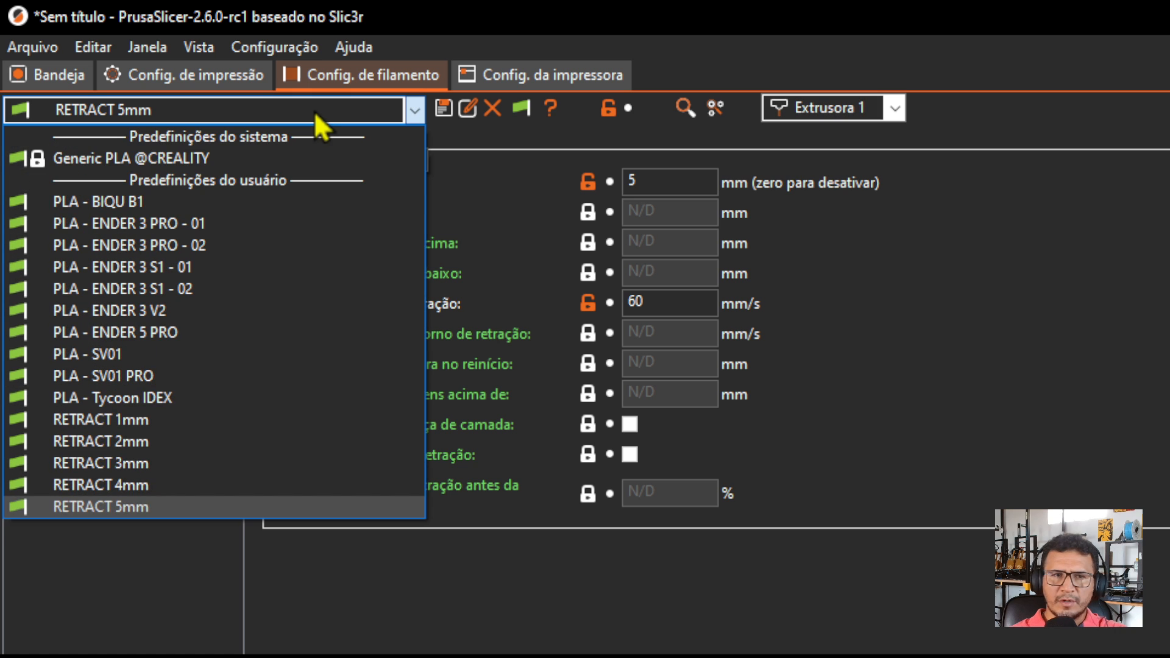
click(192, 425)
Switch to extruder 2 and assign it the RETRACT 2mm filament preset.
click(811, 105)
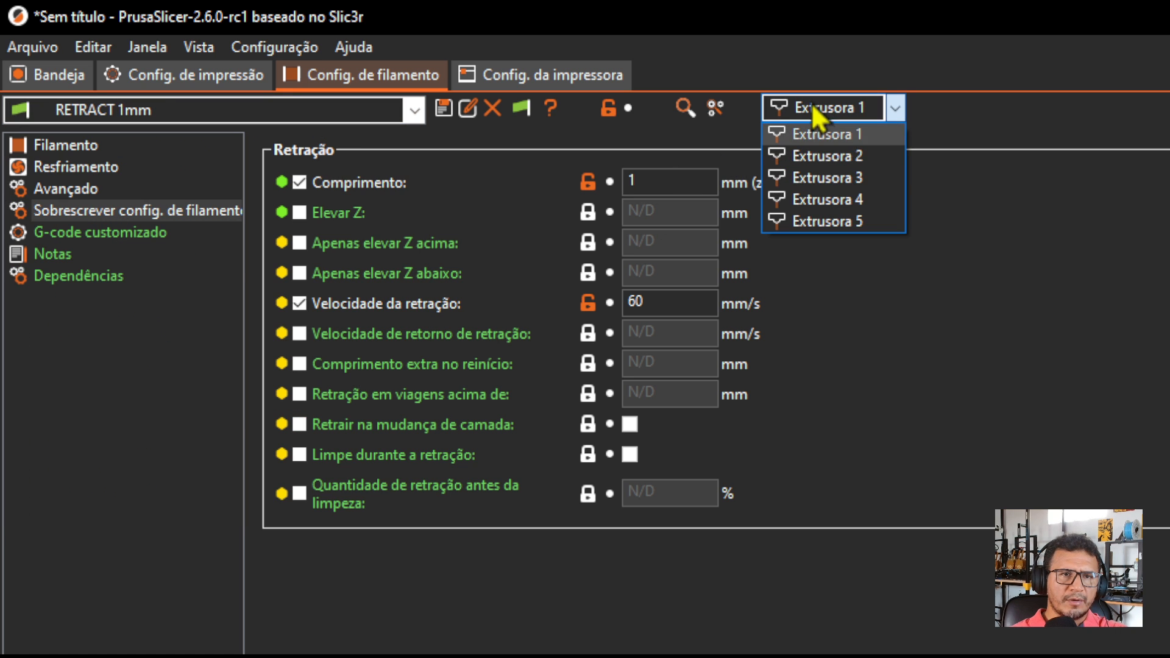
click(821, 154)
click(281, 112)
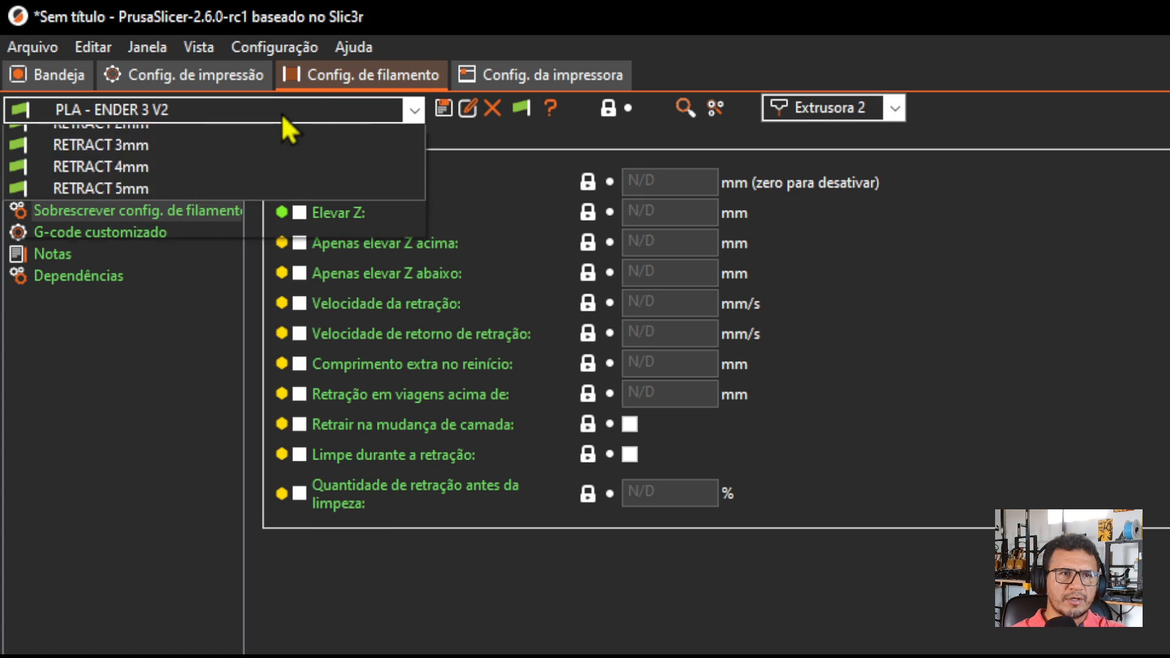
click(152, 440)
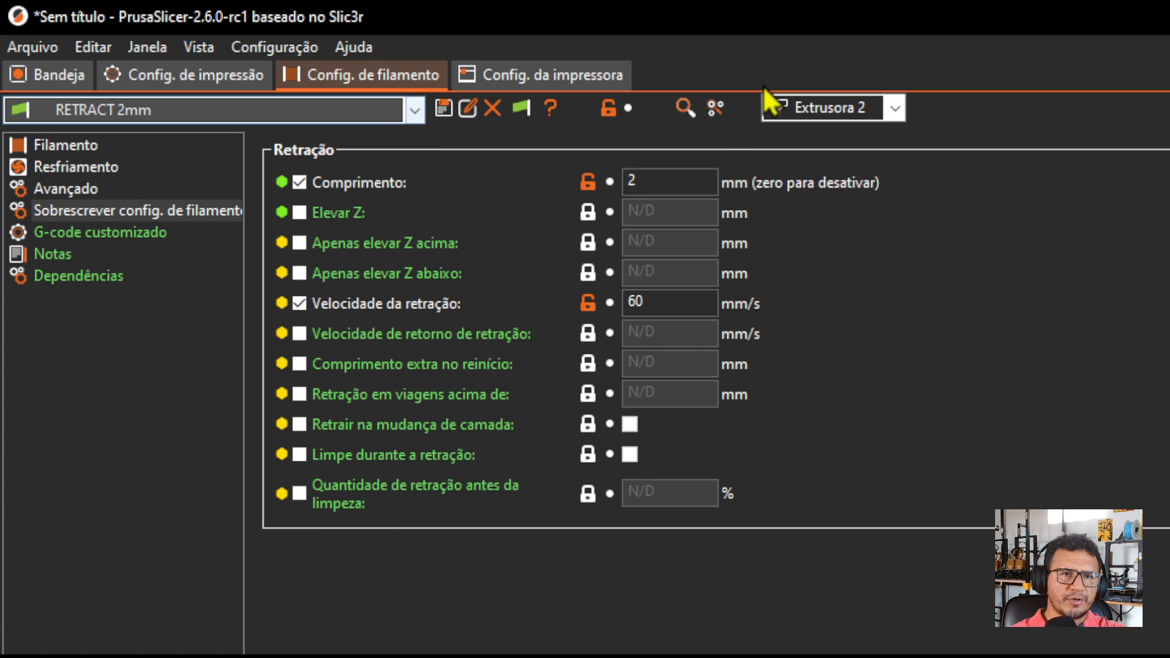
Switch to extruder 3 and assign it the RETRACT 3mm filament preset.
click(835, 111)
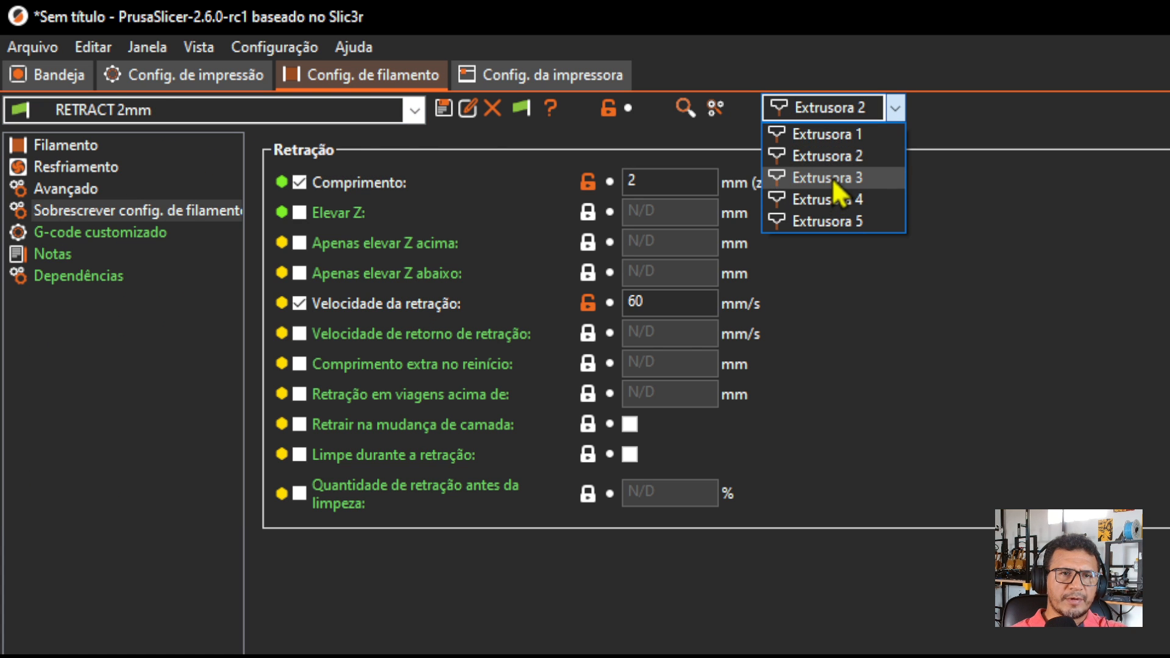
click(832, 177)
click(176, 111)
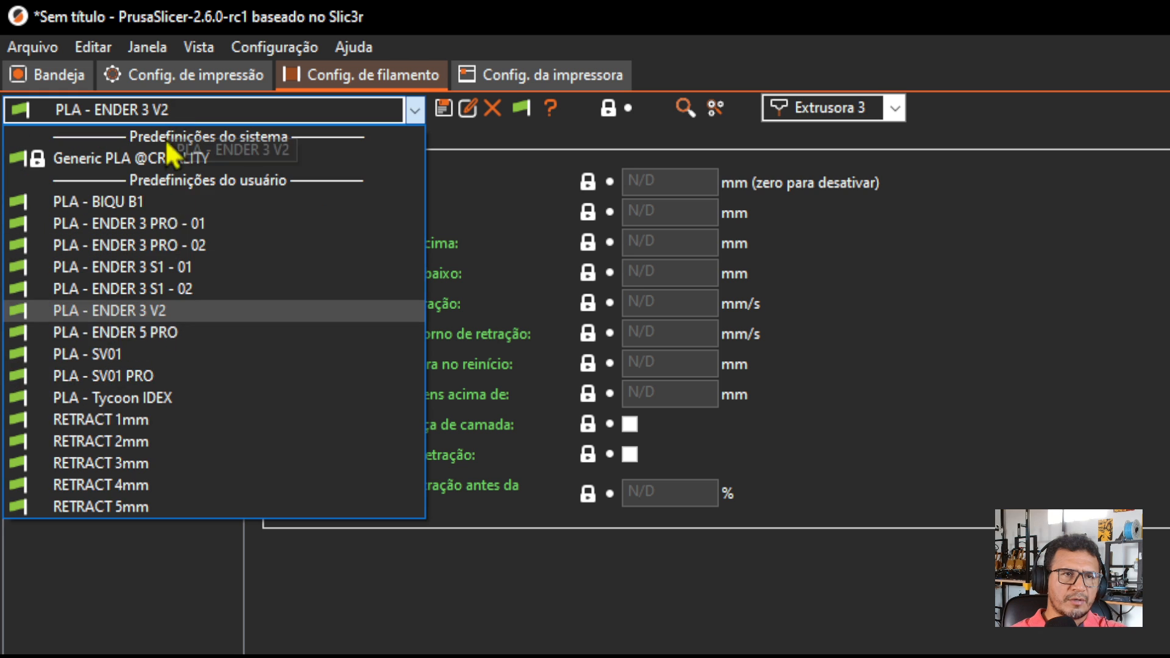
click(194, 470)
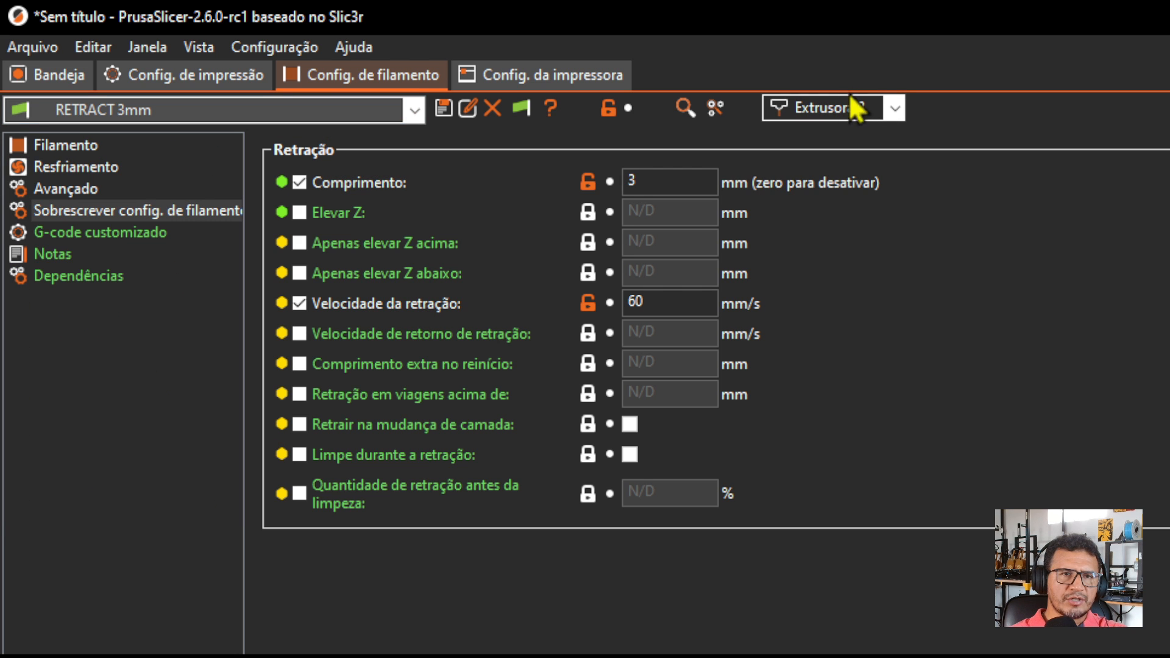
Switch to extruder 4 and assign it the RETRACT 4mm filament preset.
click(852, 105)
click(860, 201)
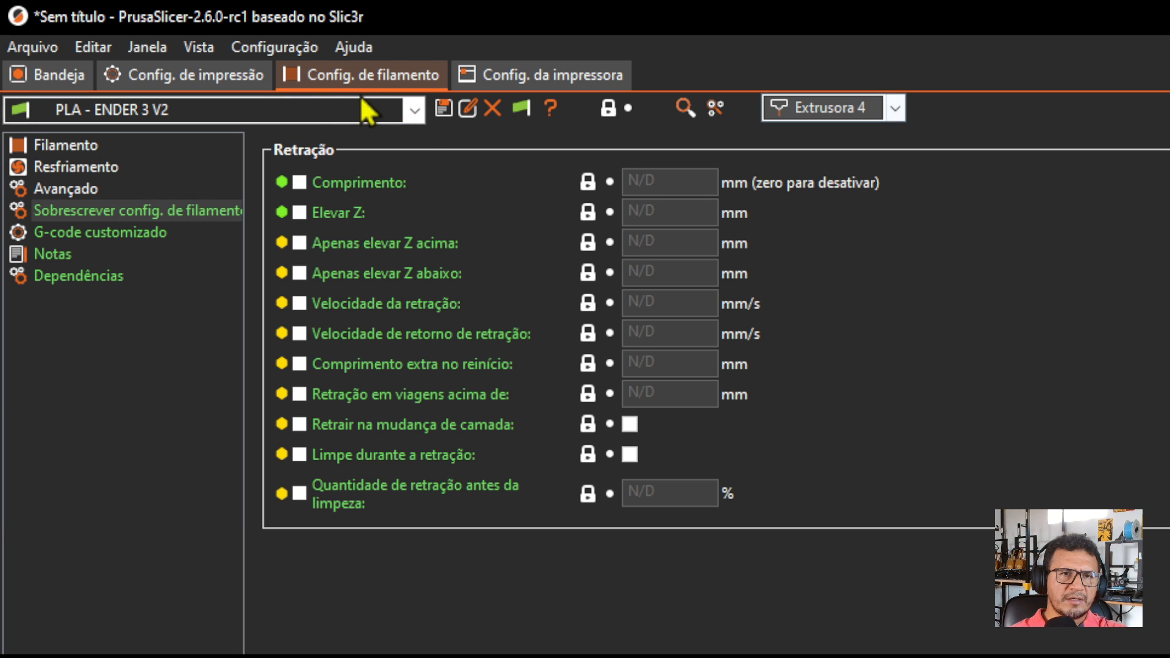
click(254, 105)
click(149, 484)
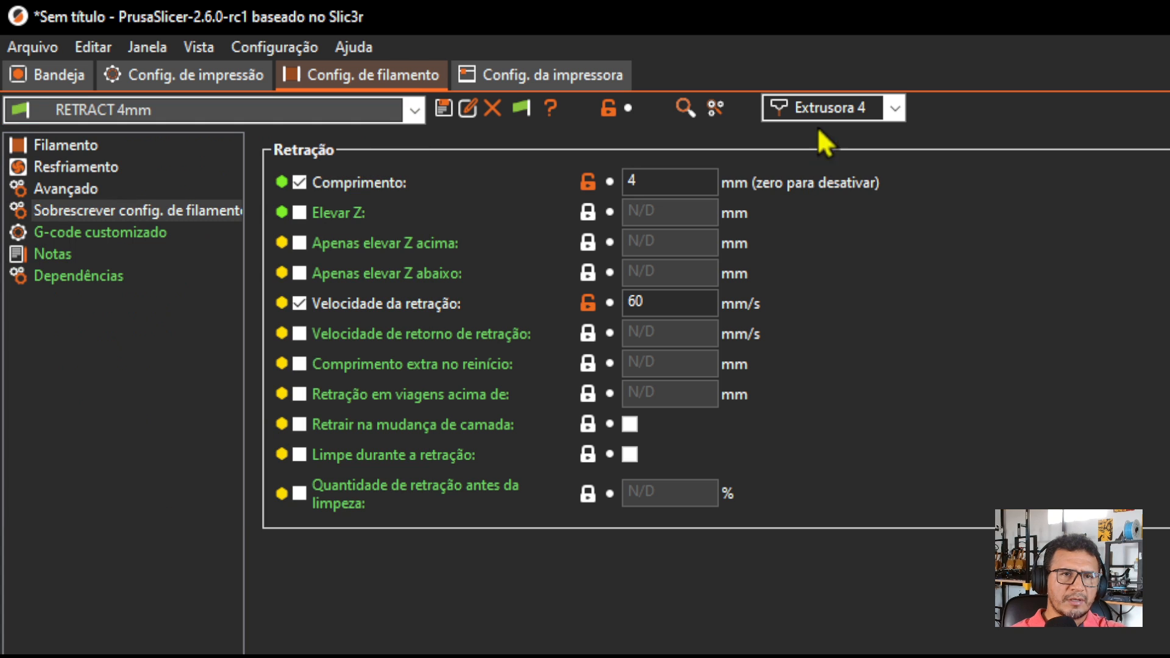
Switch to extruder 5 and assign it the RETRACT 5mm filament preset.
click(820, 107)
click(827, 221)
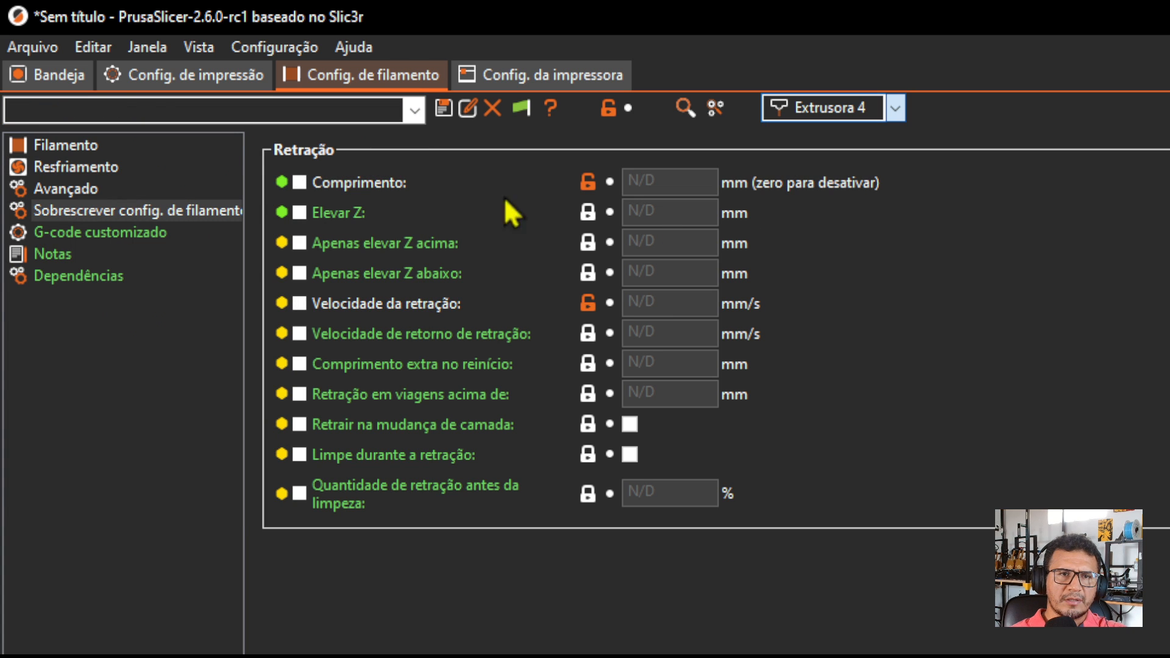
click(218, 107)
click(167, 504)
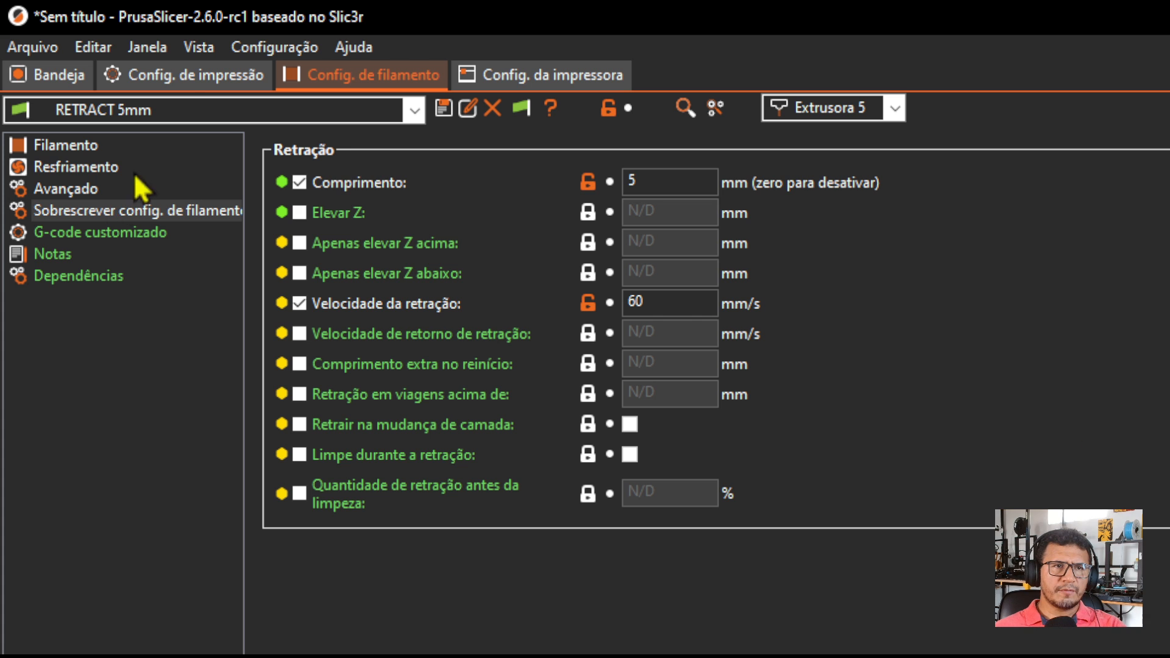
Set the infill density in the print settings to 0%.
click(195, 74)
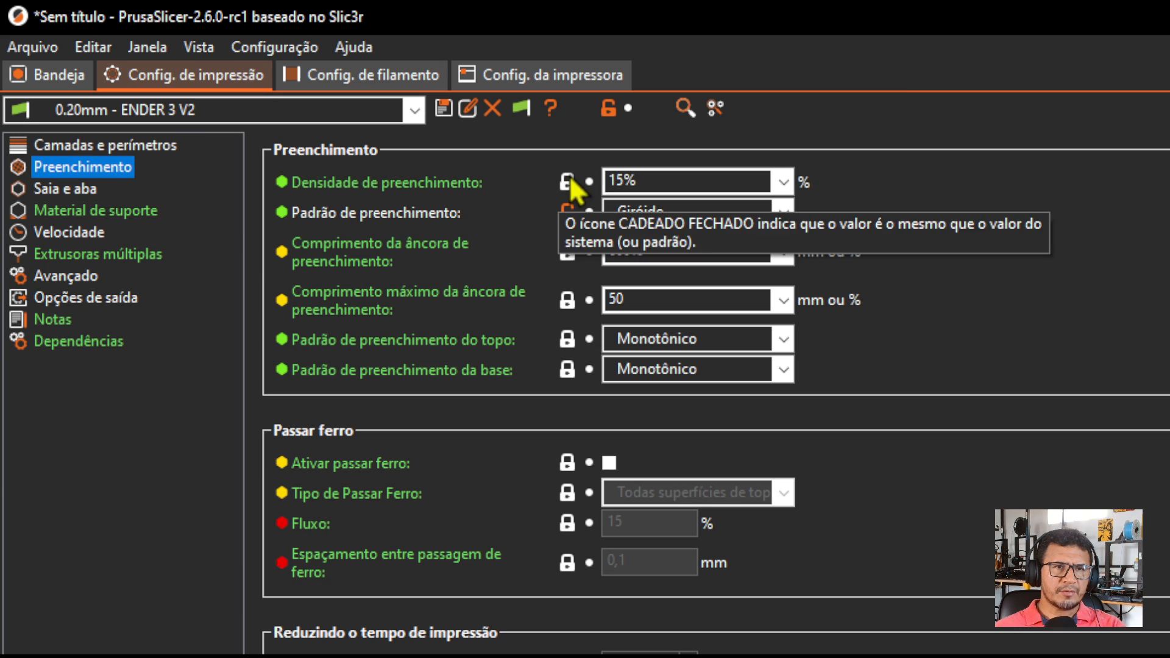
click(783, 182)
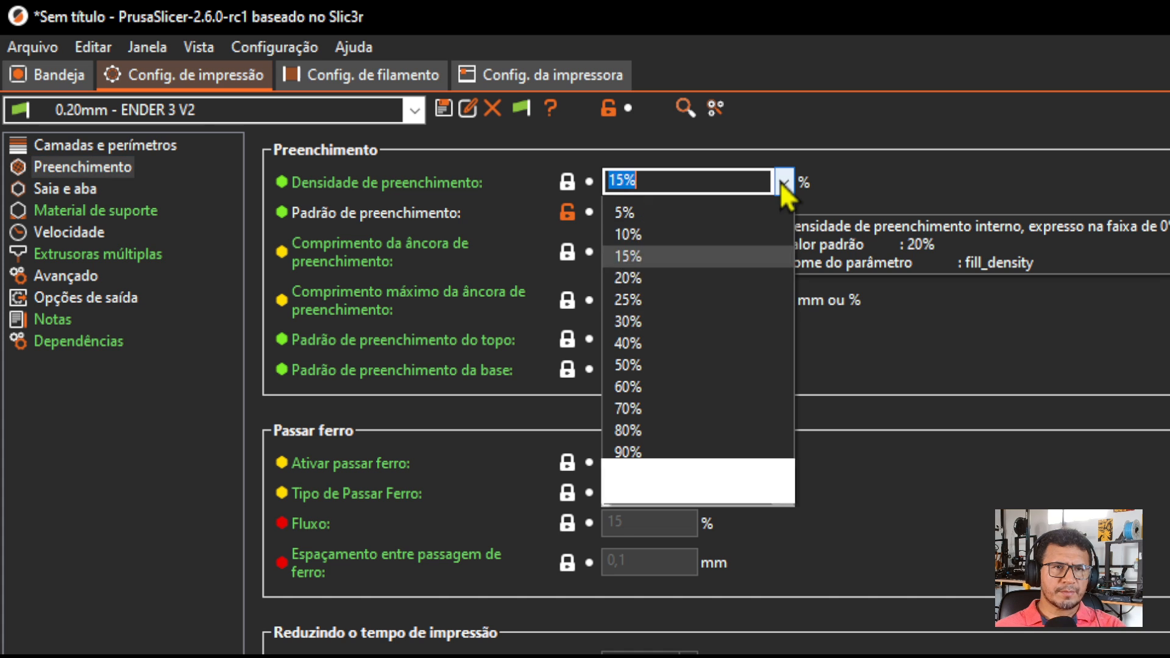
click(655, 208)
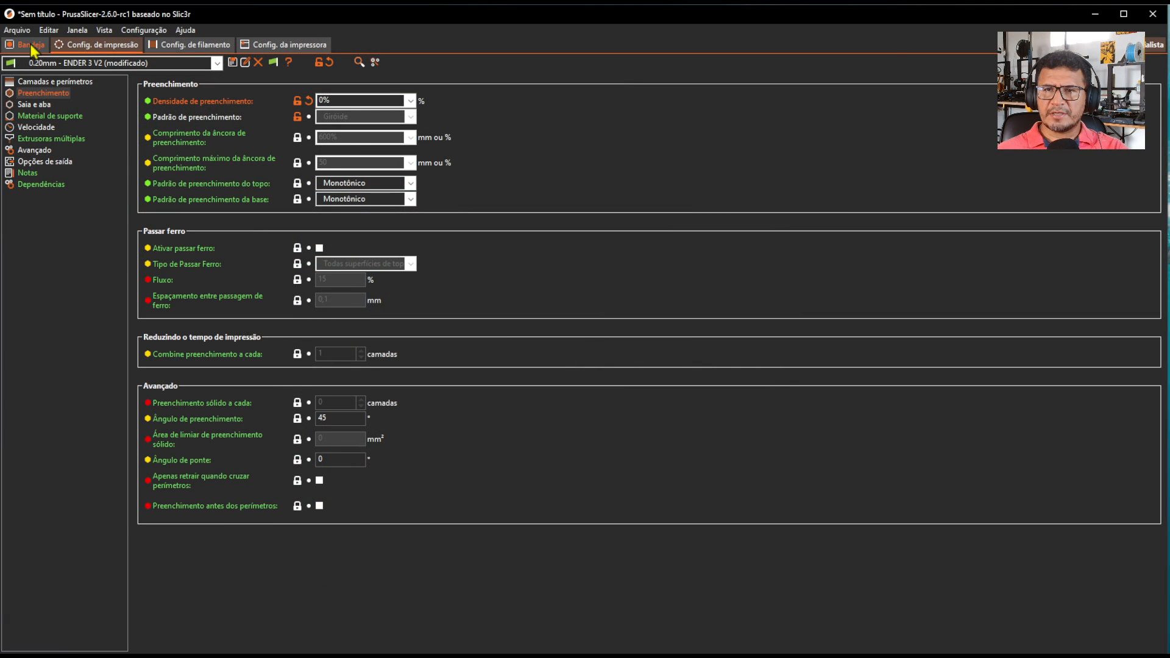
Assign extruder 1 to the RETRACAO 20mm.stl object on the plate and slice the model.
click(31, 45)
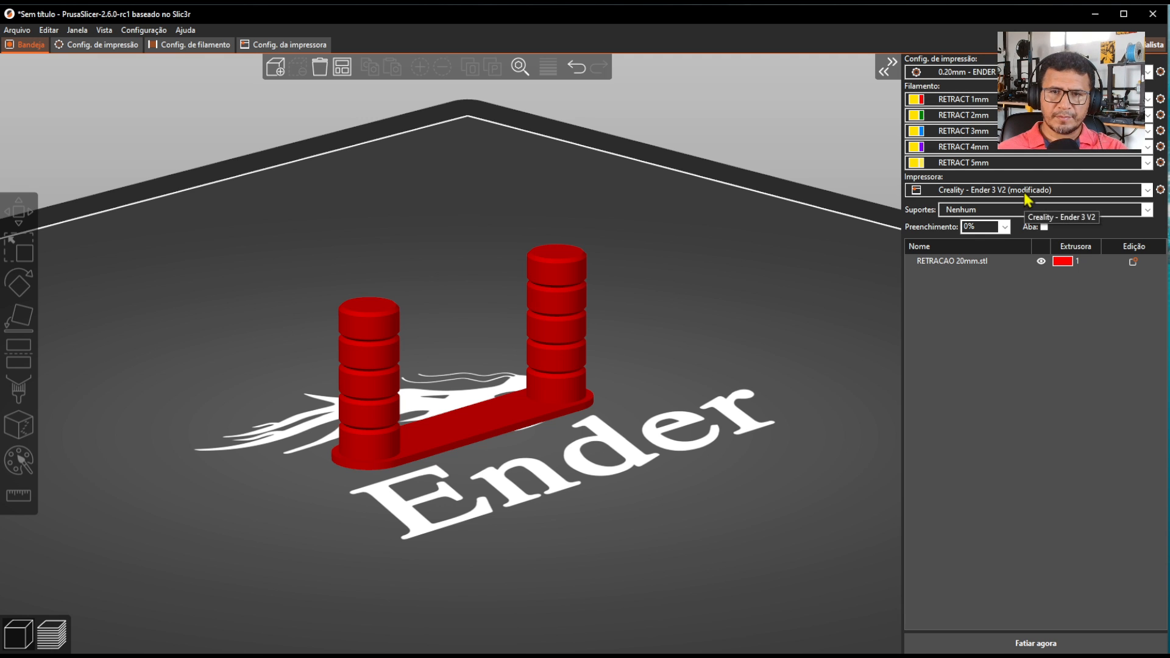
click(970, 263)
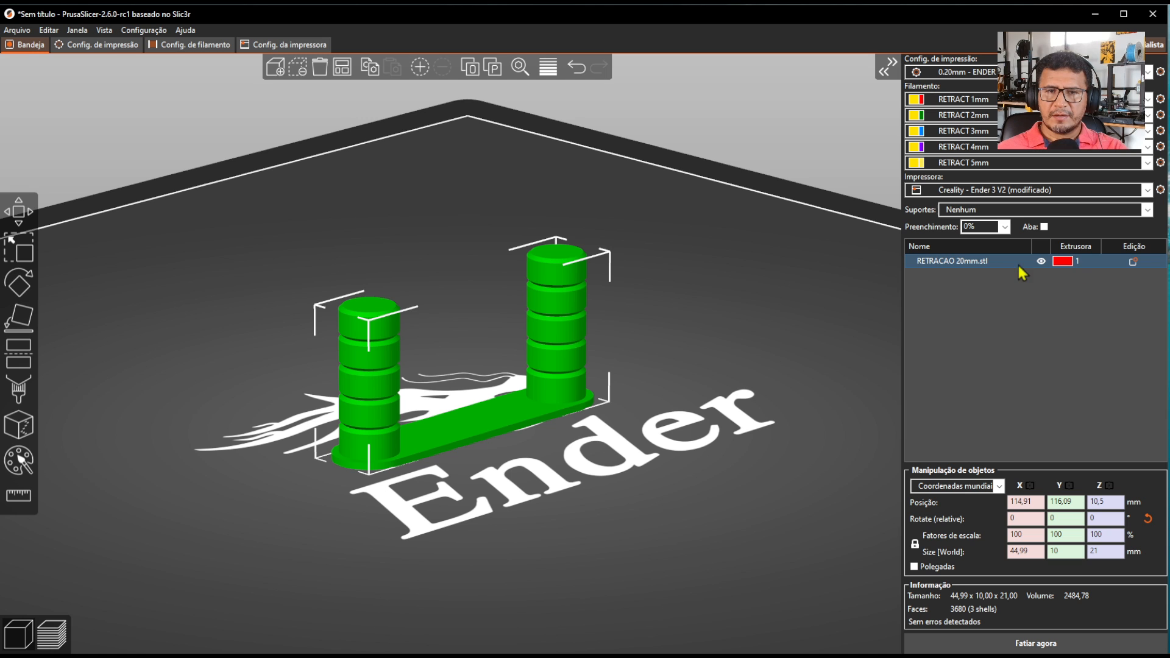
click(1080, 261)
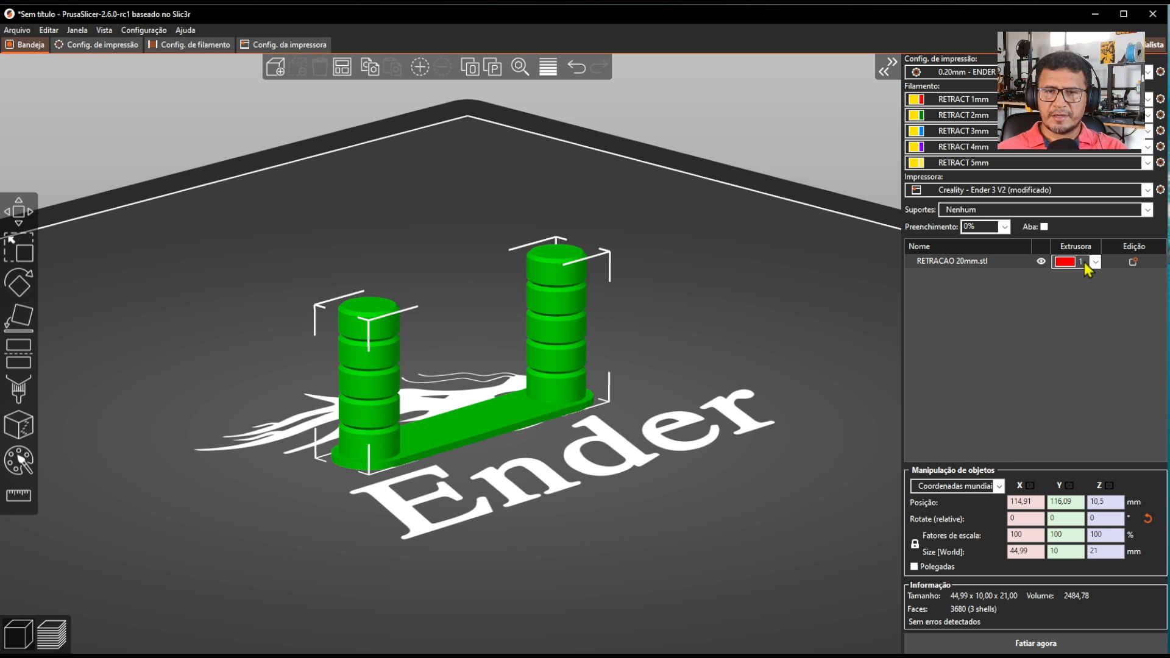
click(1094, 263)
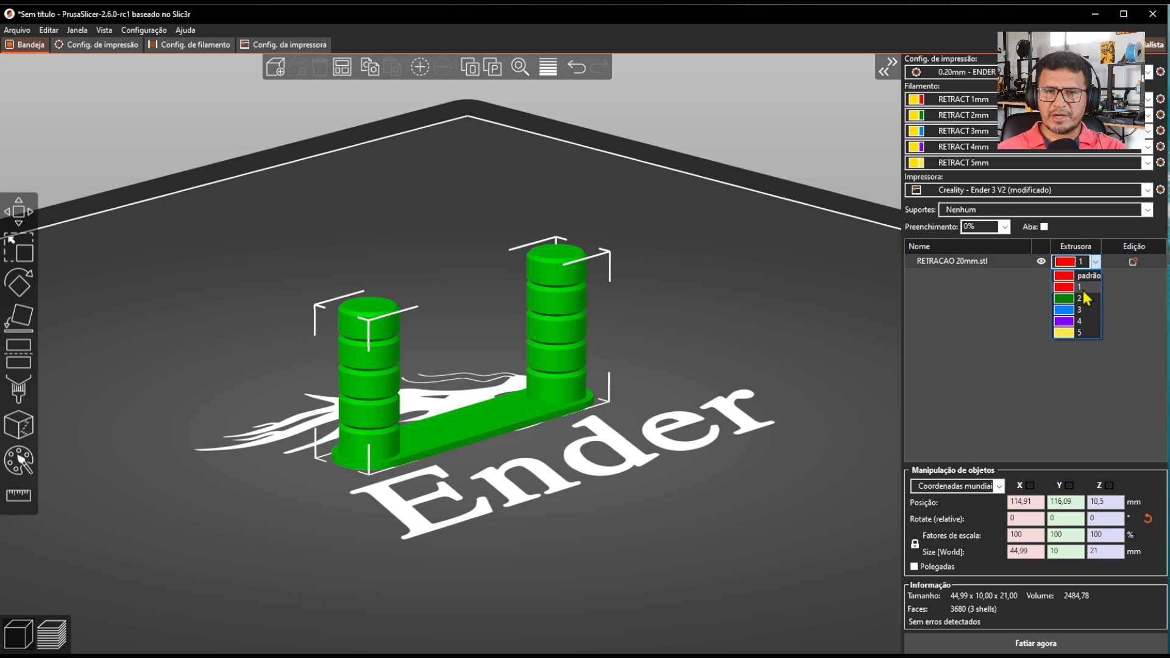
click(1082, 288)
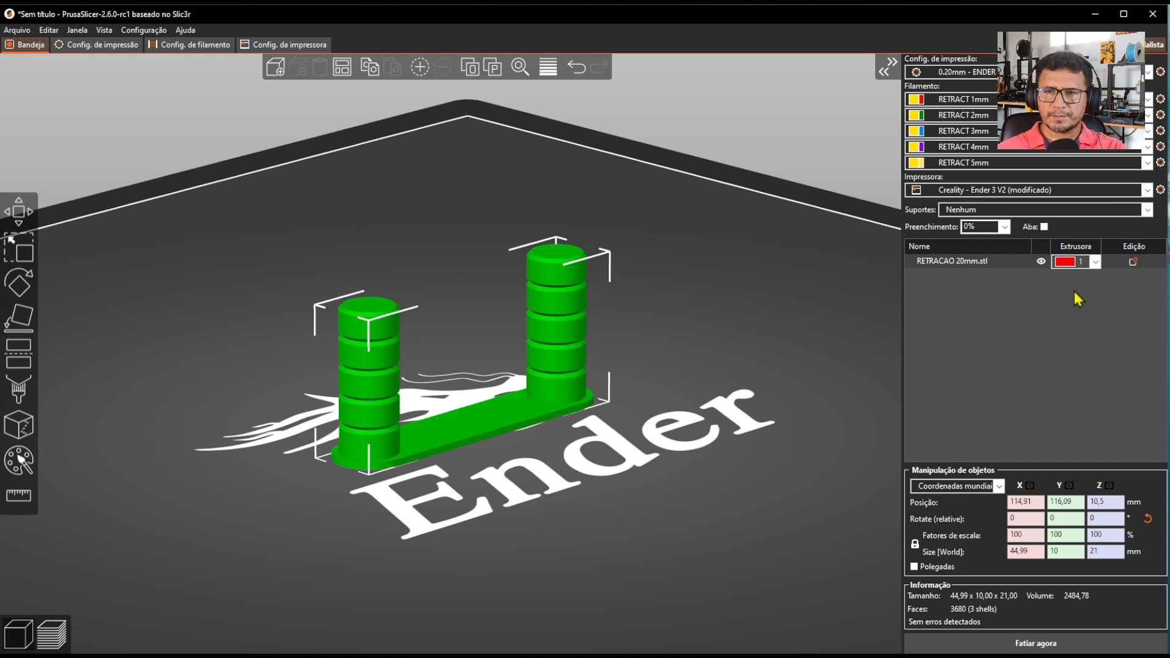
click(1074, 292)
click(1013, 646)
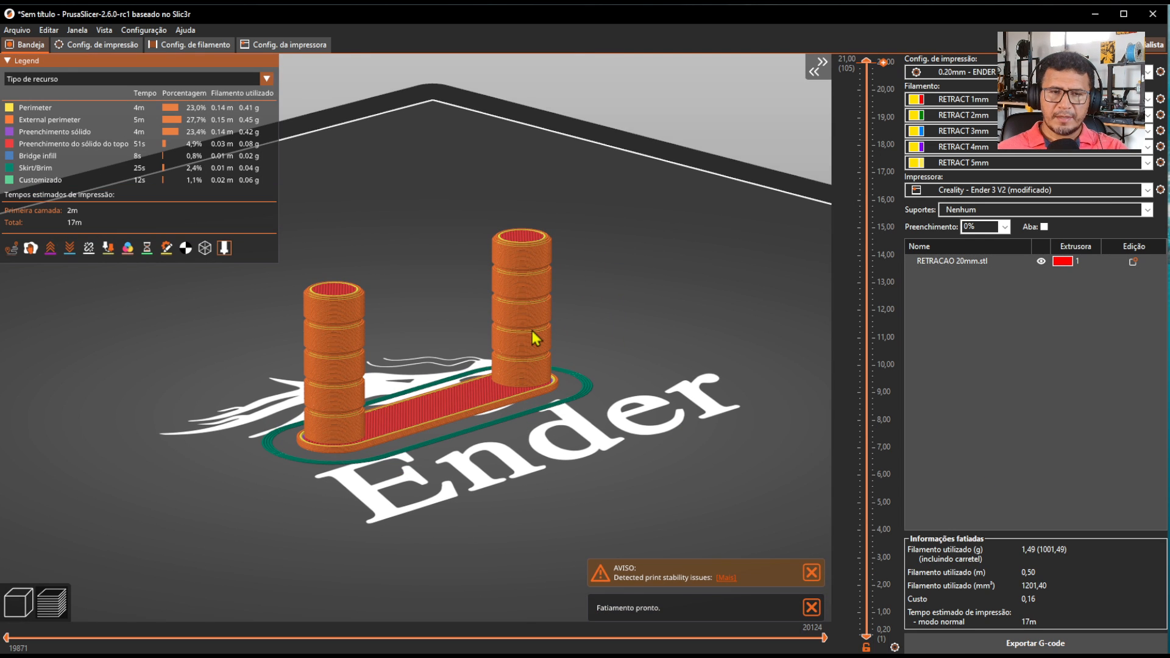
Add an extruder change to extruder 2 at the 5.00 mm layer height in the sliced preview.
scroll(533, 331, up, 3)
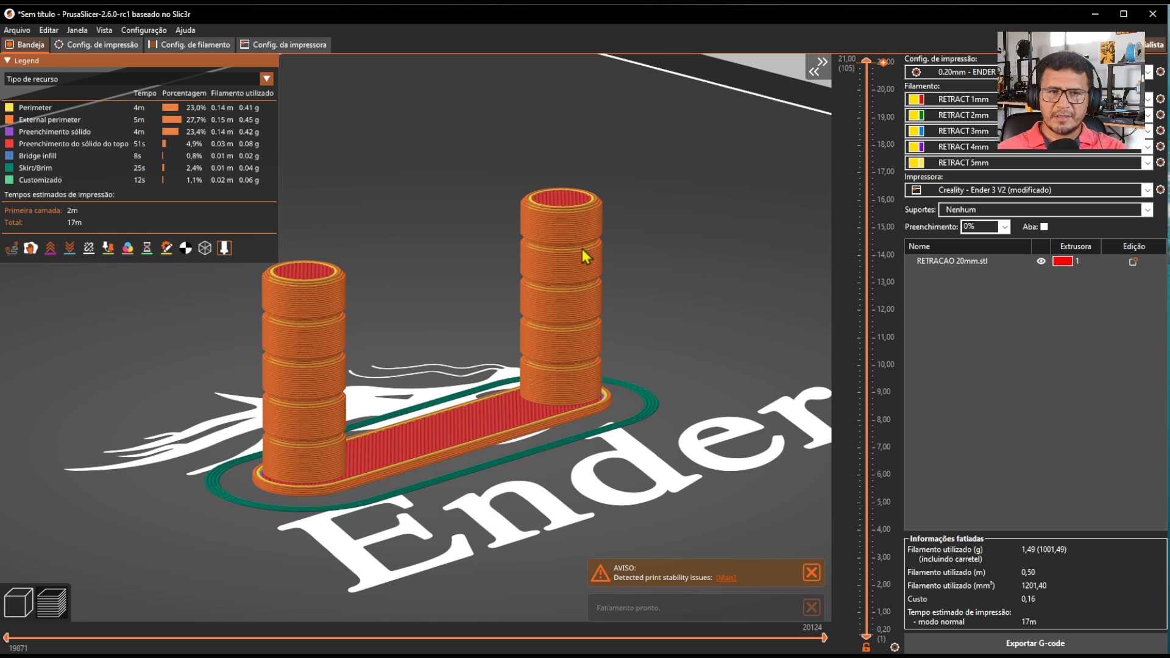
drag(867, 613, 869, 509)
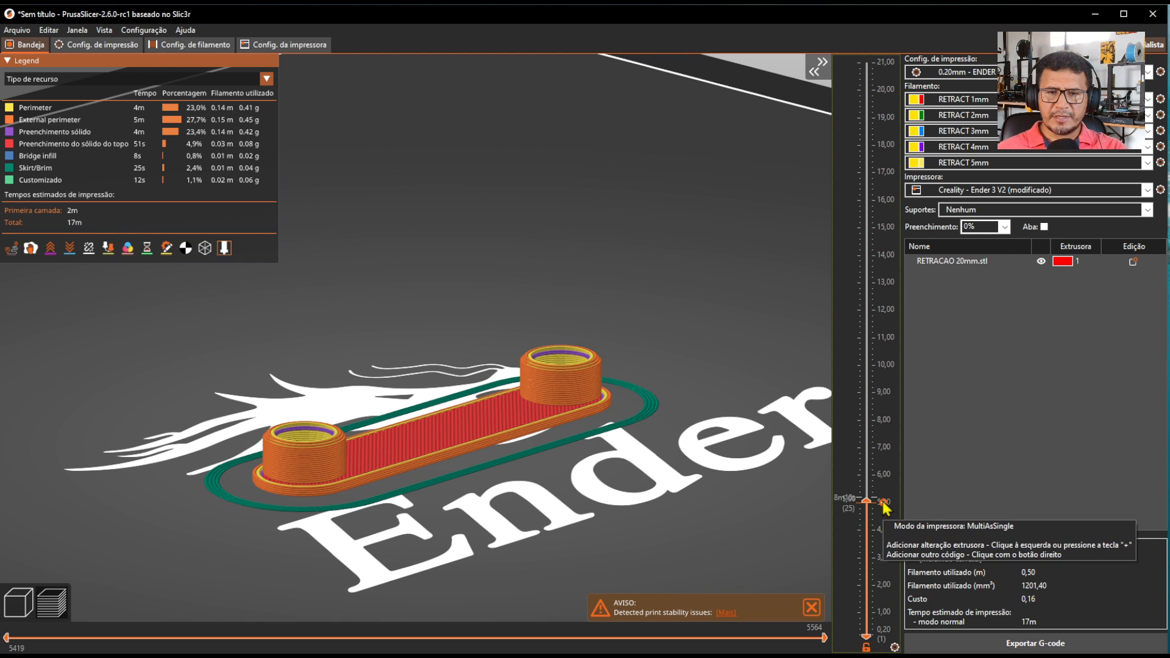
click(884, 504)
mouse_move(913, 517)
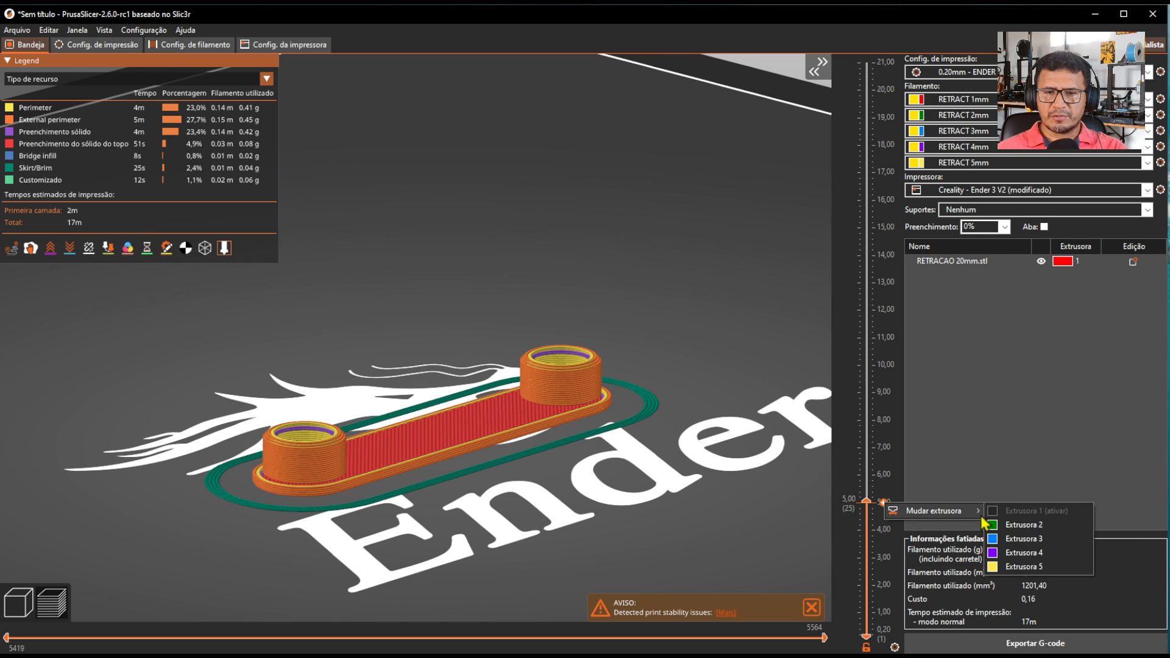
click(1022, 527)
Add an extruder change to extruder 3 at the 9.00 mm layer height.
drag(878, 504, 868, 400)
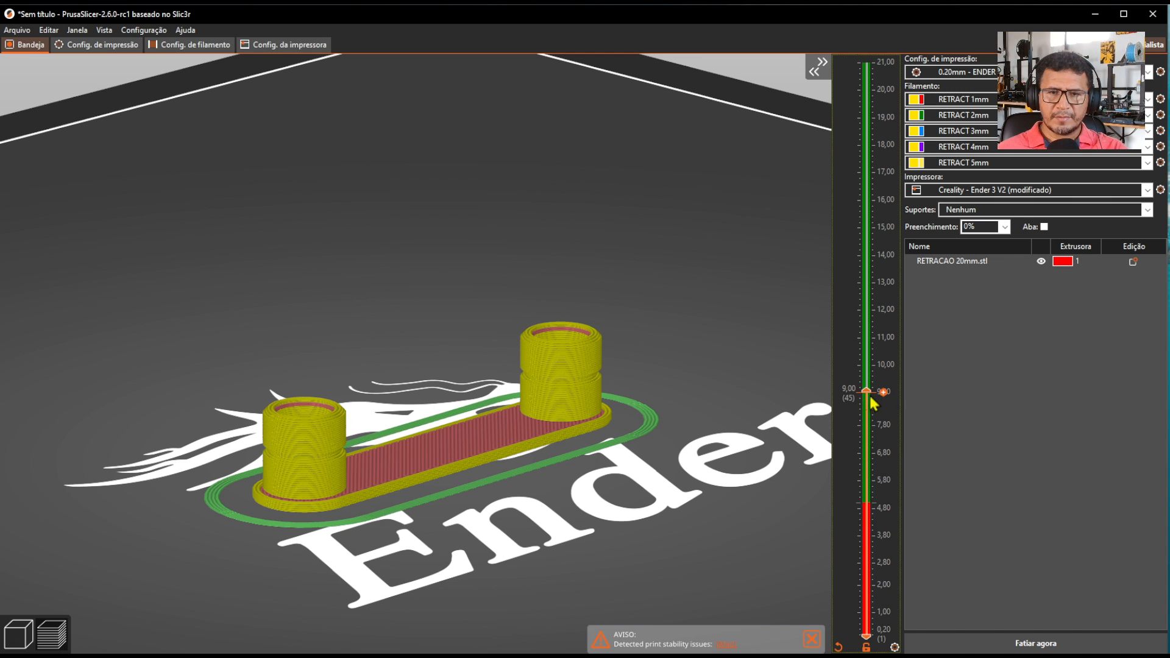
click(883, 392)
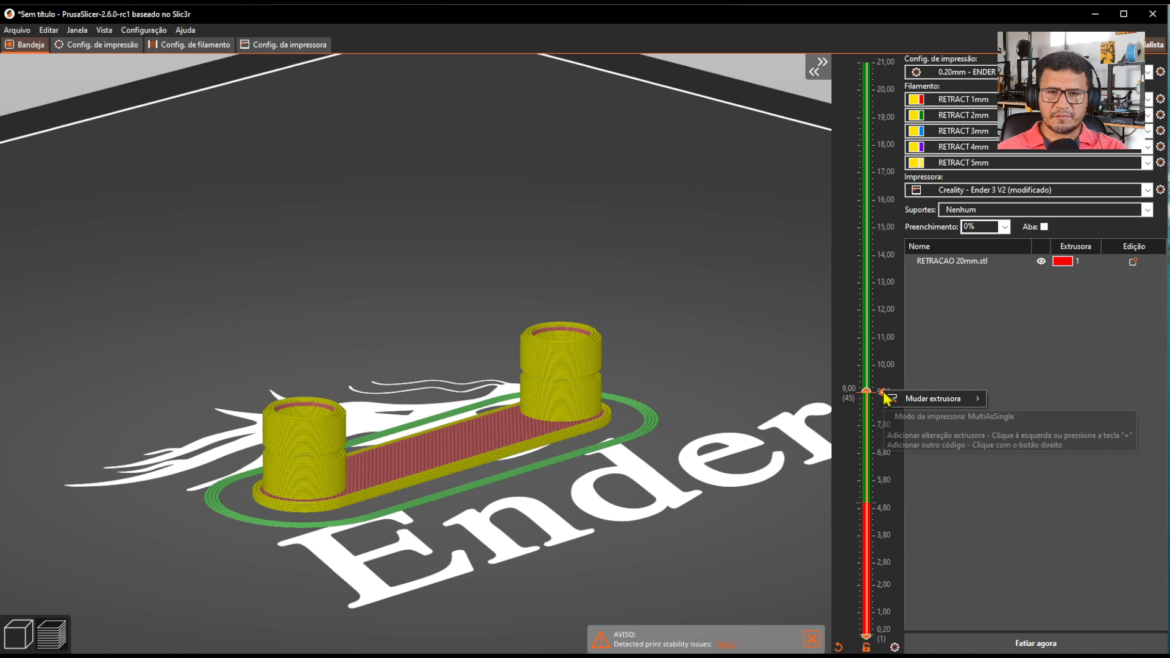
mouse_move(957, 403)
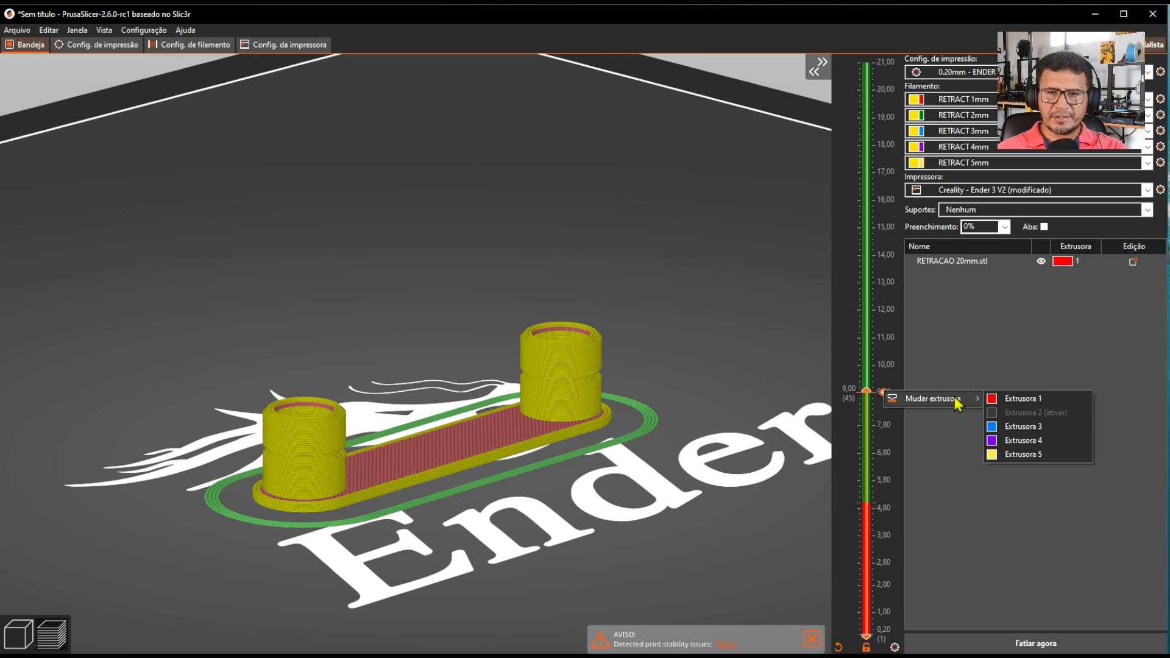
click(1024, 427)
Add an extruder change to extruder 4 at the 13.00 mm layer height.
drag(867, 391, 869, 284)
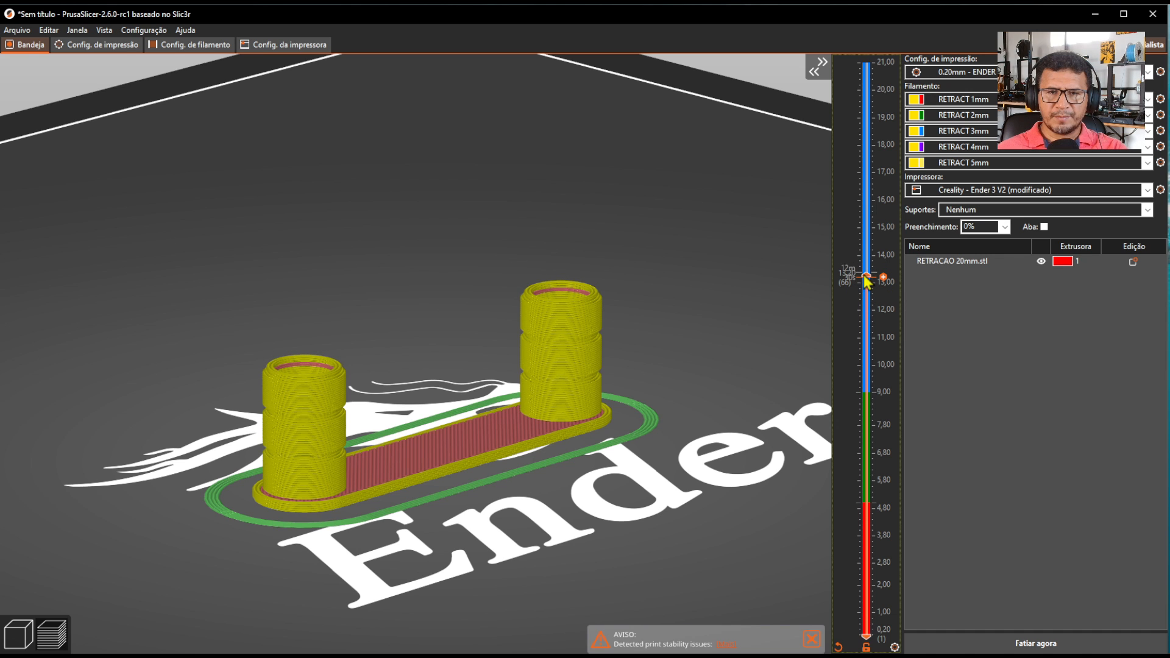
drag(866, 281, 867, 285)
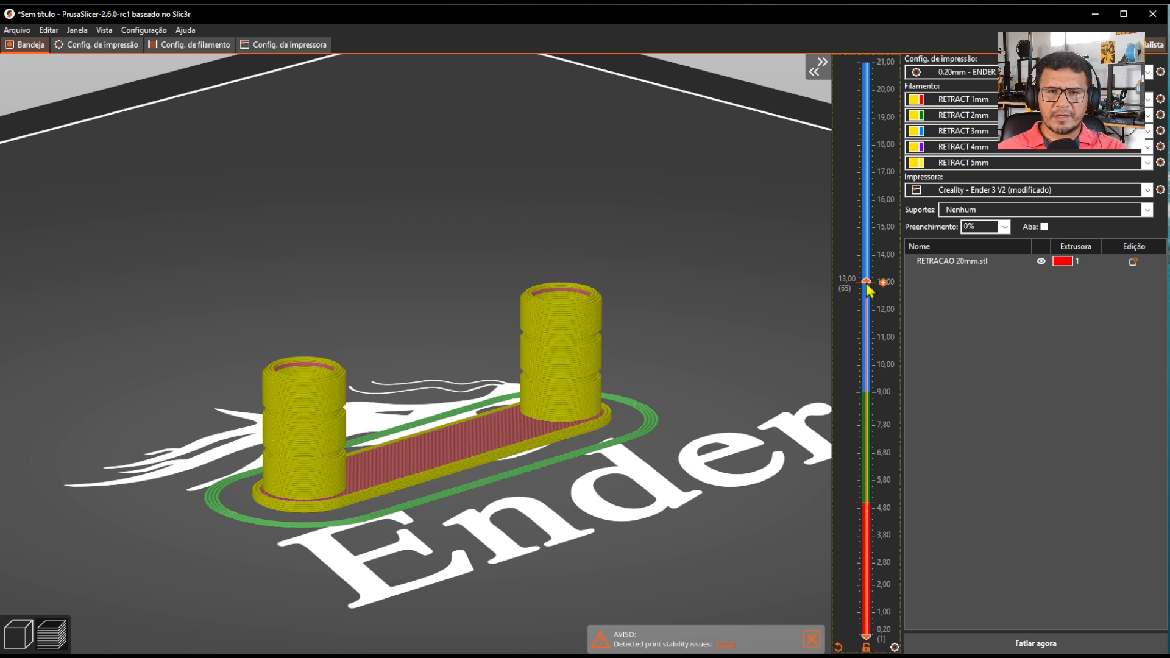
right_click(883, 283)
mouse_move(924, 295)
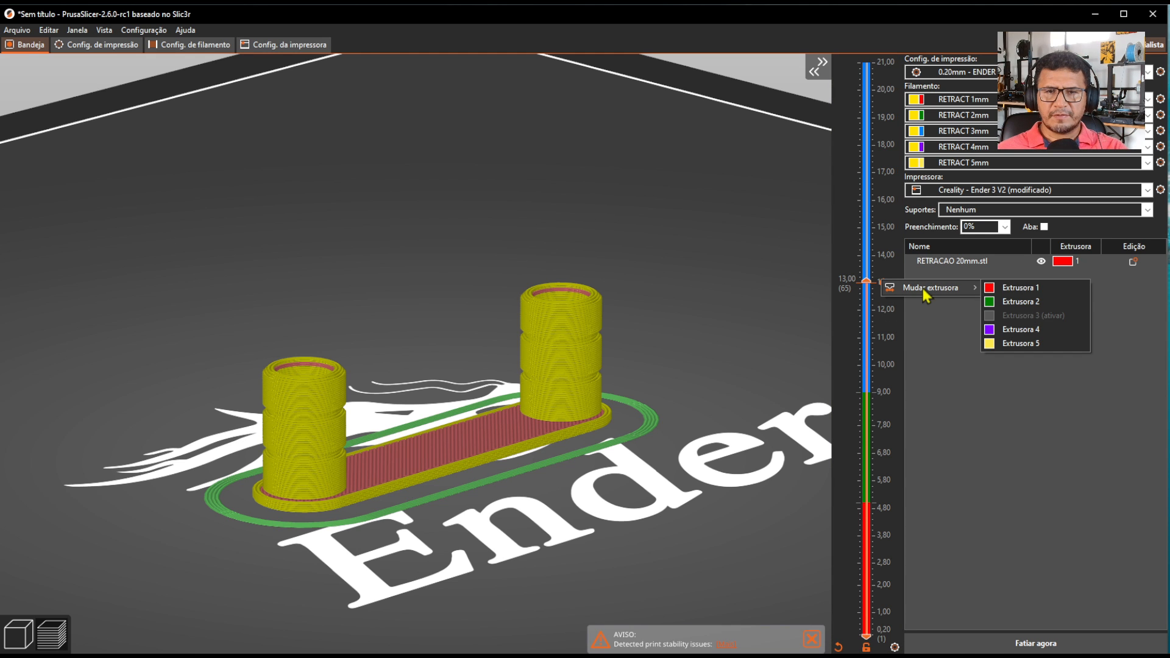
click(1028, 330)
Add an extruder change to extruder 5 at the 17.00 mm layer height.
drag(866, 281, 878, 183)
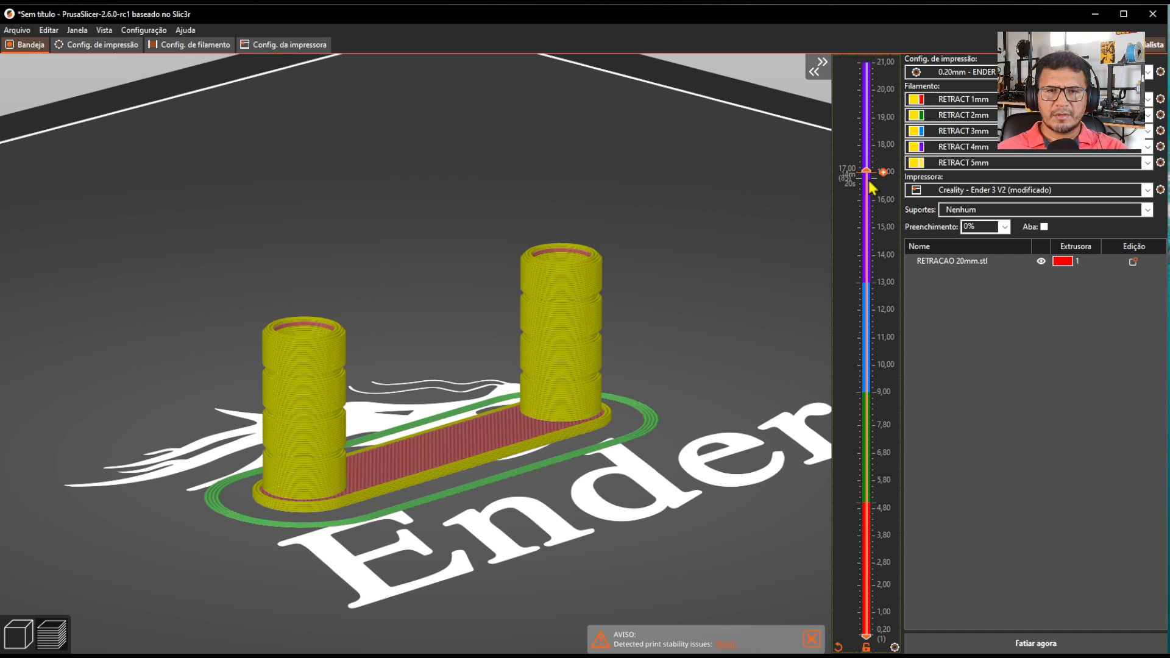
click(884, 173)
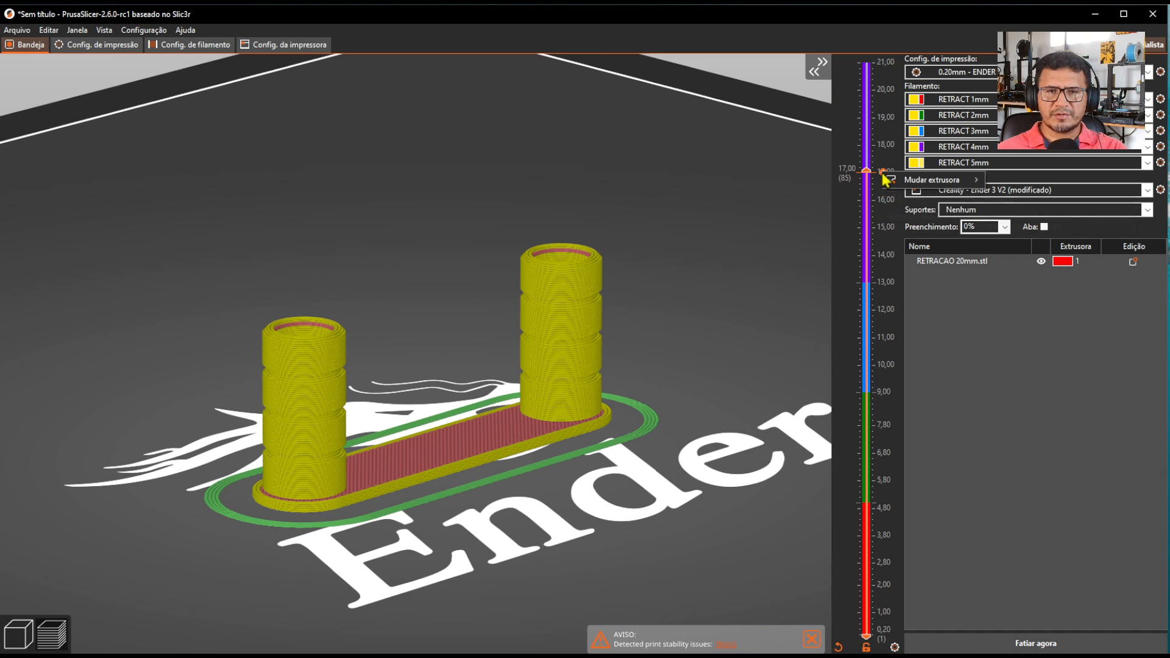
mouse_move(908, 181)
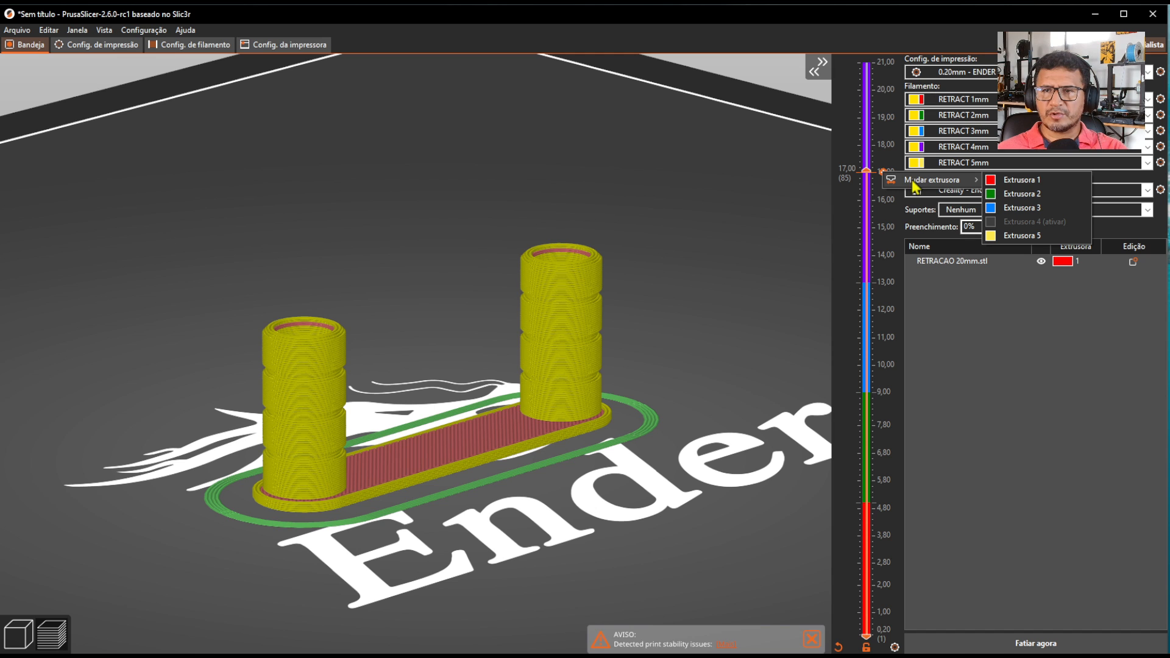
click(1020, 236)
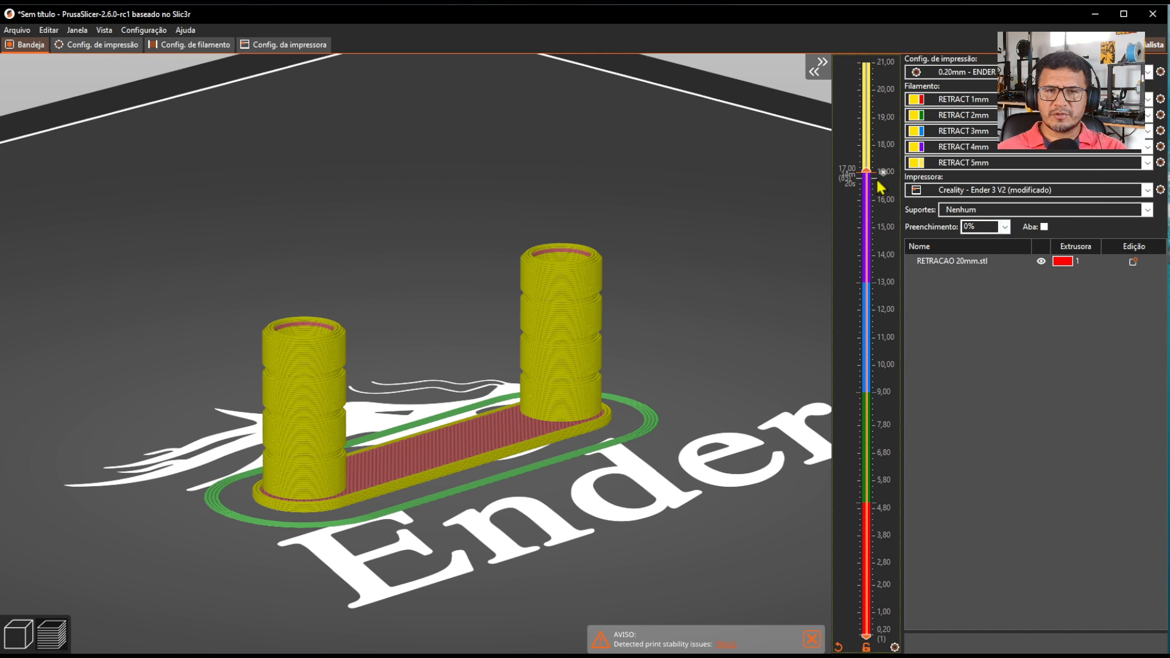
Extend the layer preview to the full 21.00 mm height and slice the model again.
drag(866, 172, 866, 61)
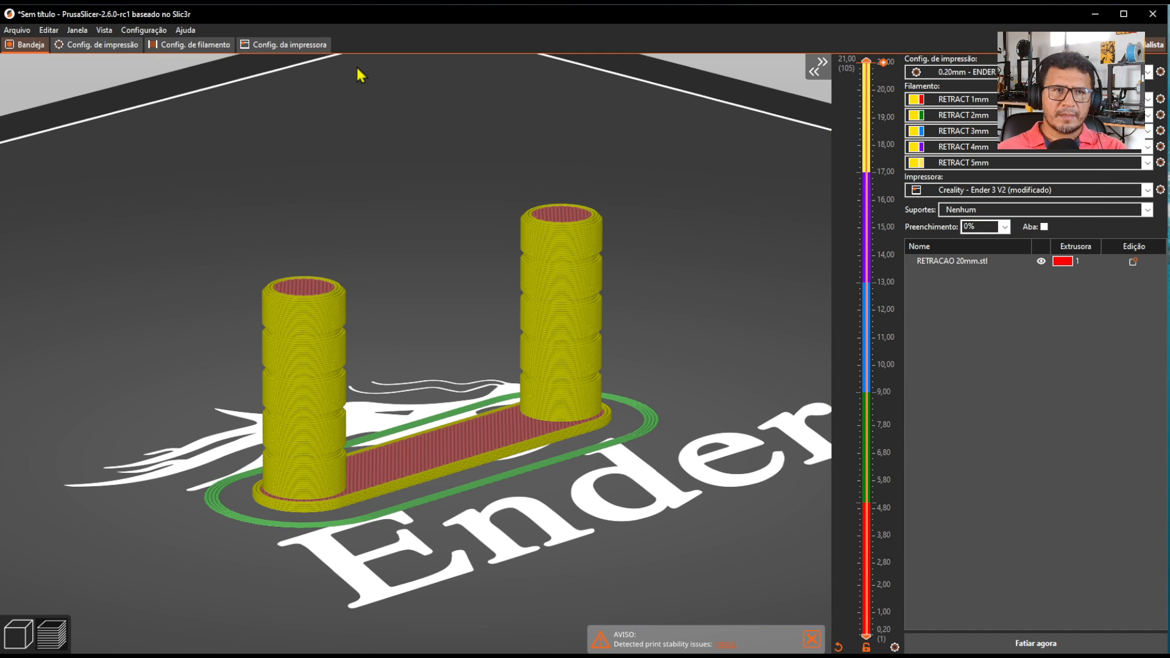
click(997, 651)
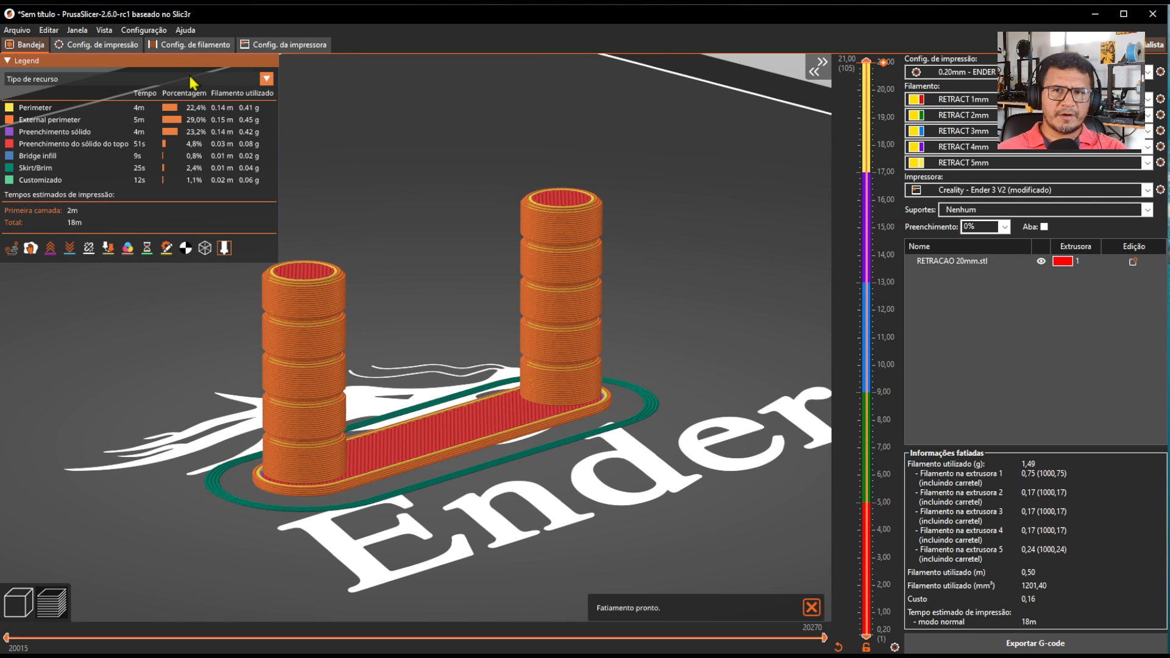
Show the preview as a colour print (Impressão colorida) and examine the extruder bands on both towers.
click(199, 79)
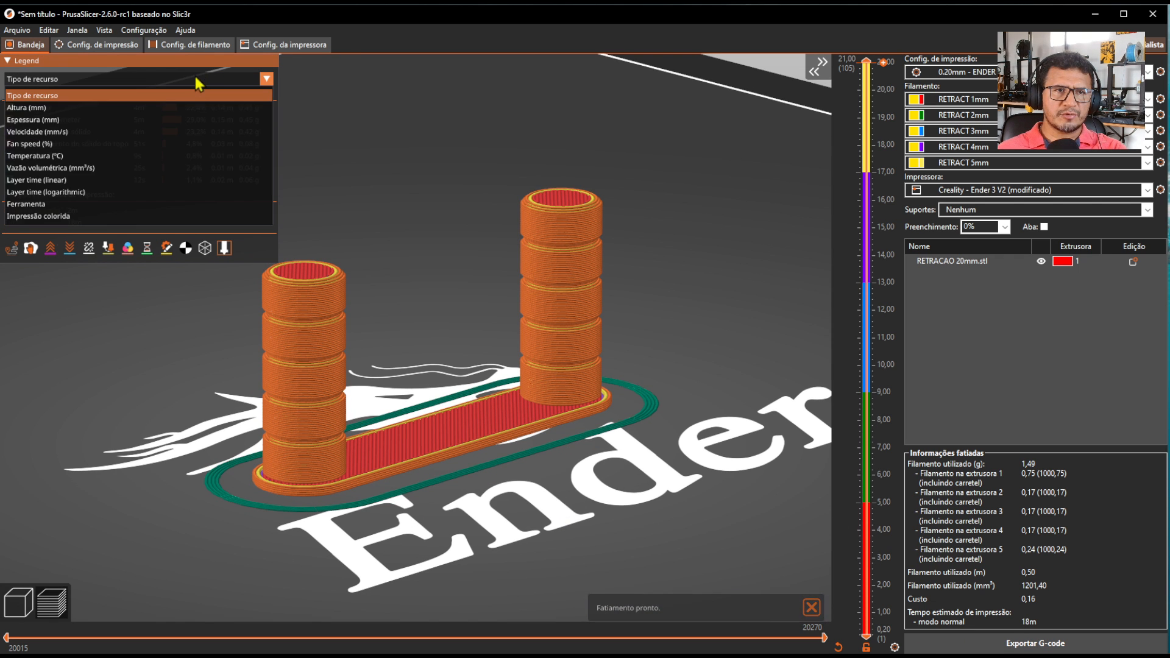
click(59, 218)
right_drag(677, 251, 670, 310)
drag(649, 350, 601, 350)
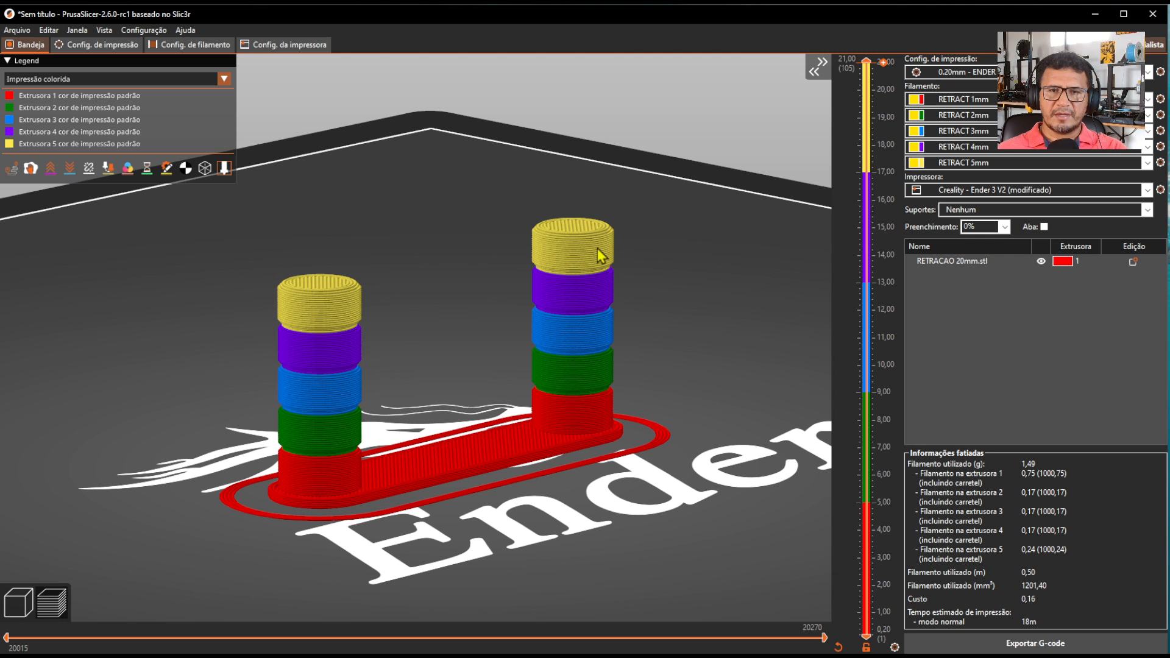
mouse_move(664, 355)
mouse_down()
mouse_move(674, 339)
mouse_move(669, 358)
mouse_up()
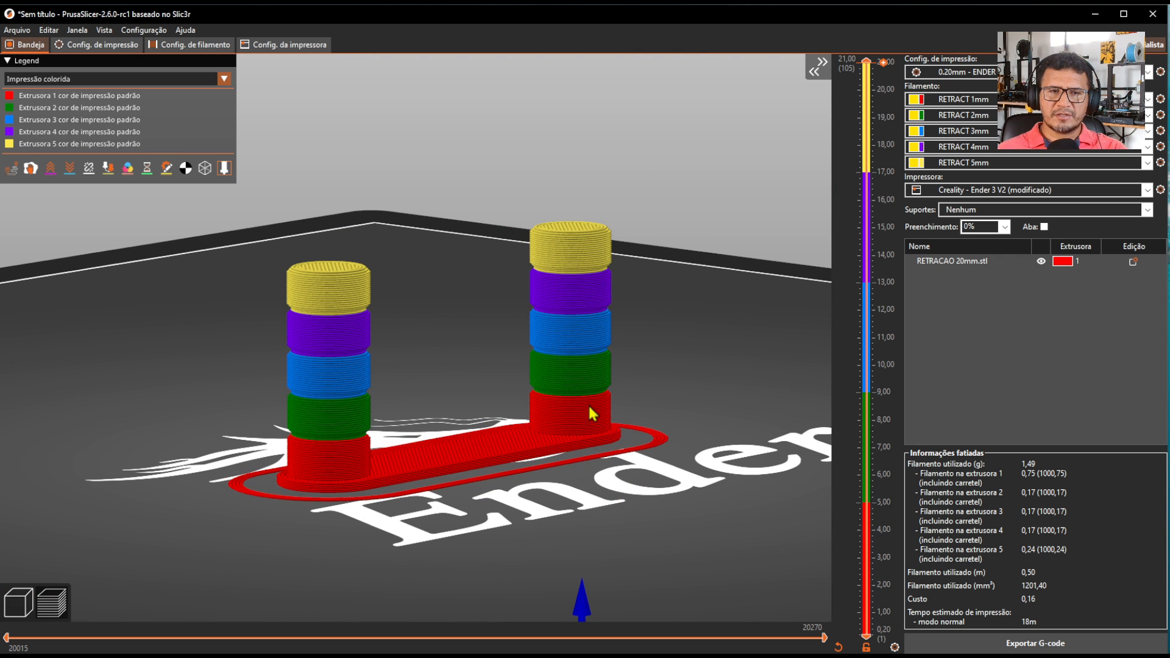
scroll(496, 323, up, 5)
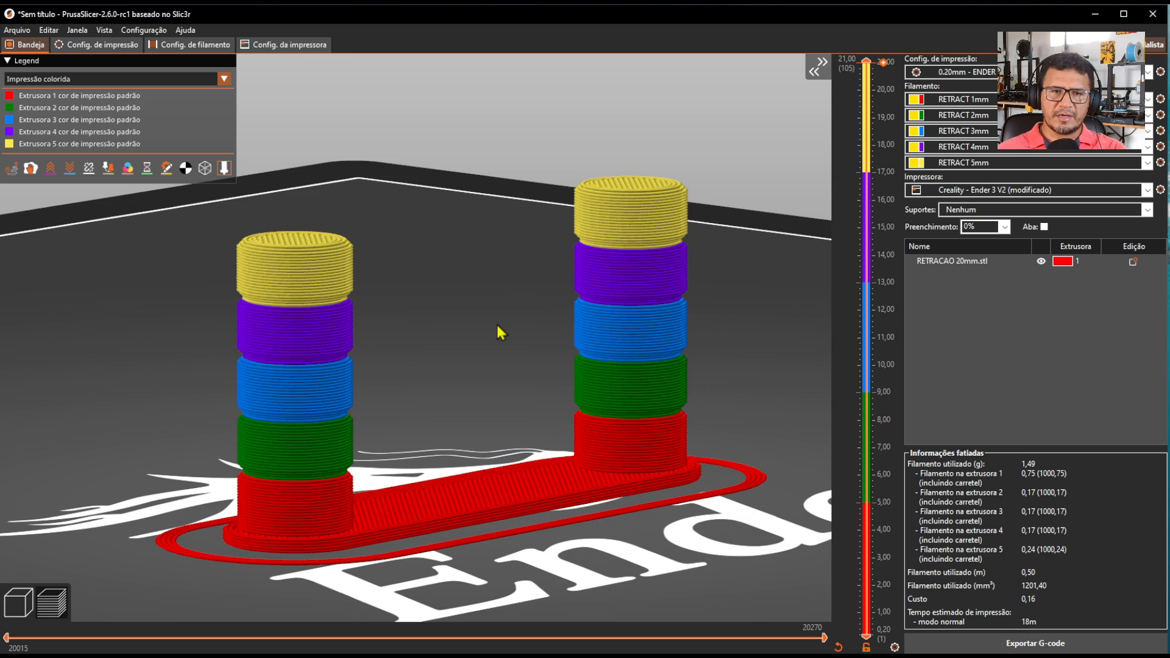
mouse_move(485, 321)
mouse_down()
mouse_move(494, 311)
mouse_move(501, 330)
mouse_up()
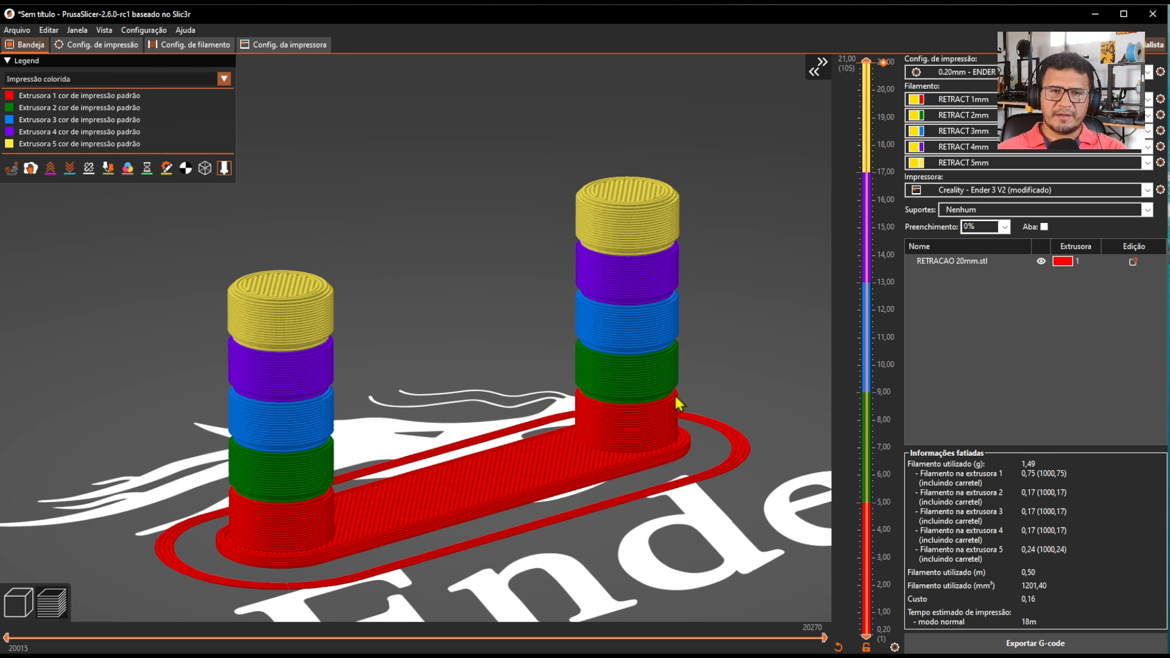
scroll(698, 258, down, 3)
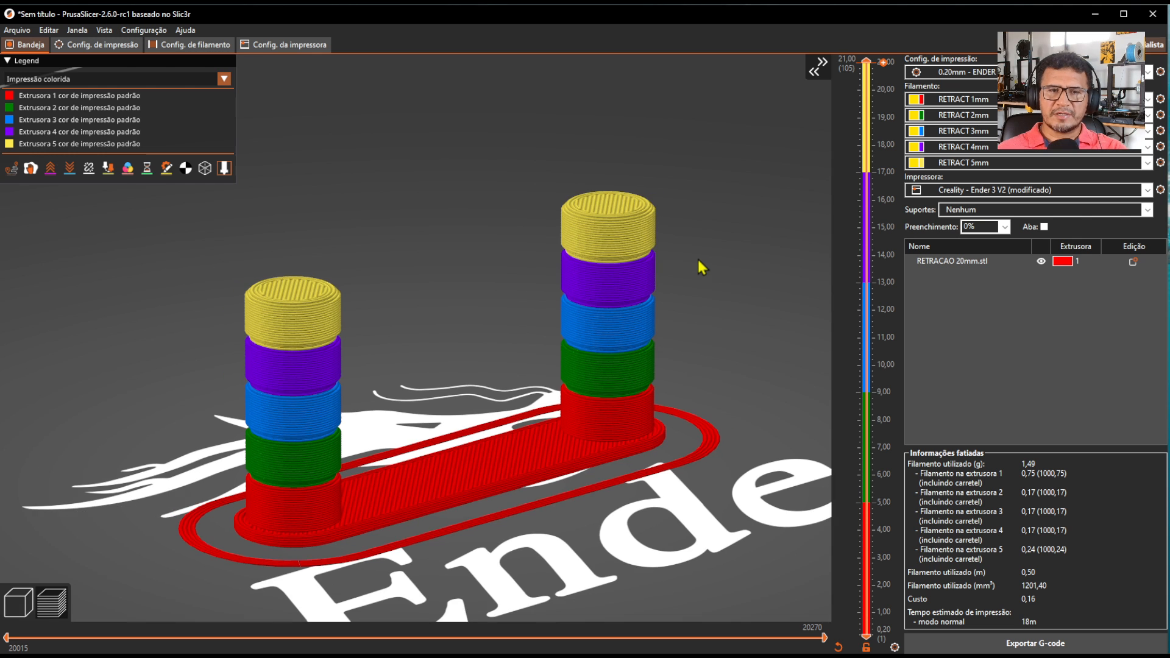
scroll(704, 267, up, 2)
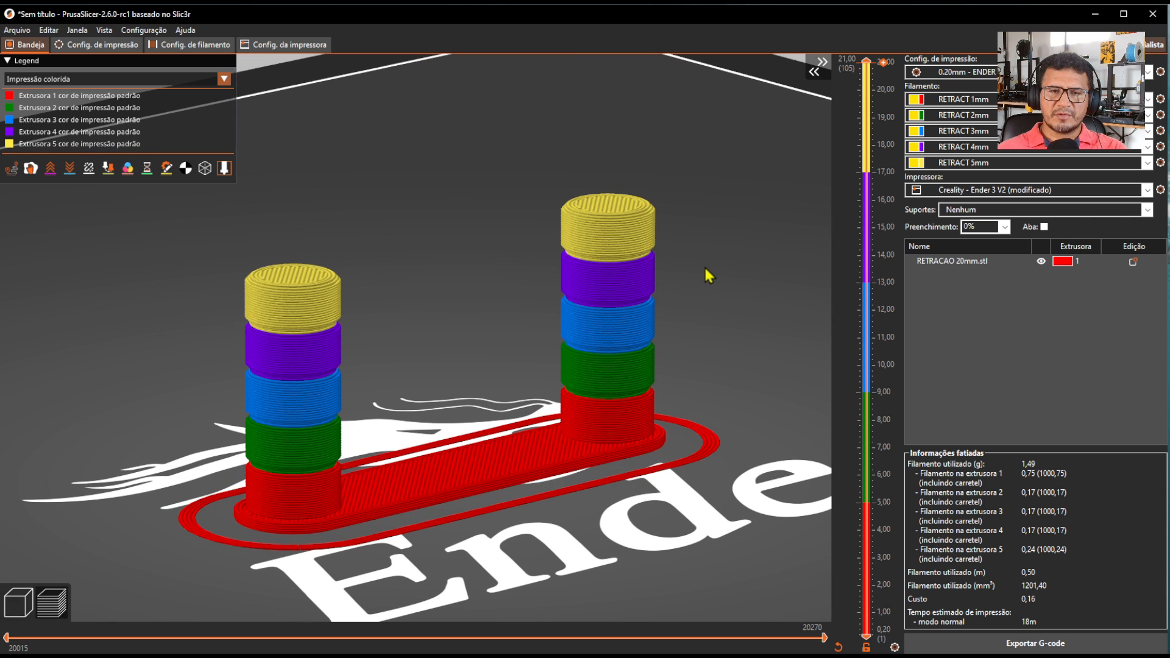
drag(704, 265, 707, 264)
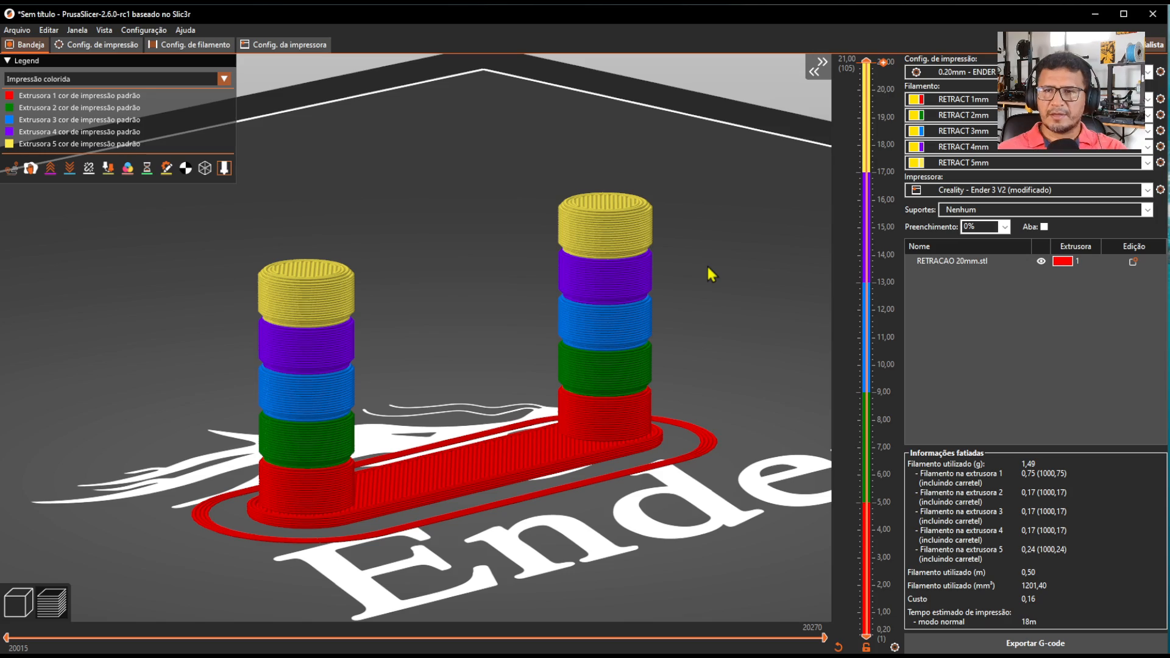